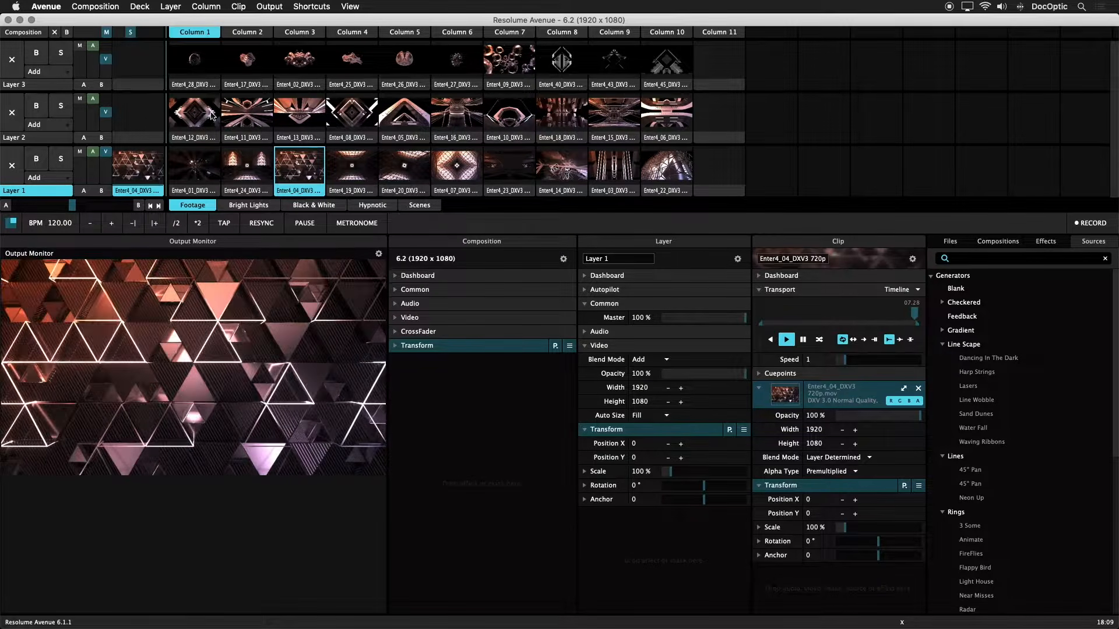
Step: Enable MIDI Input and MIDI Output for the APC40 mkII in the MIDI preferences
click(59, 7)
click(64, 21)
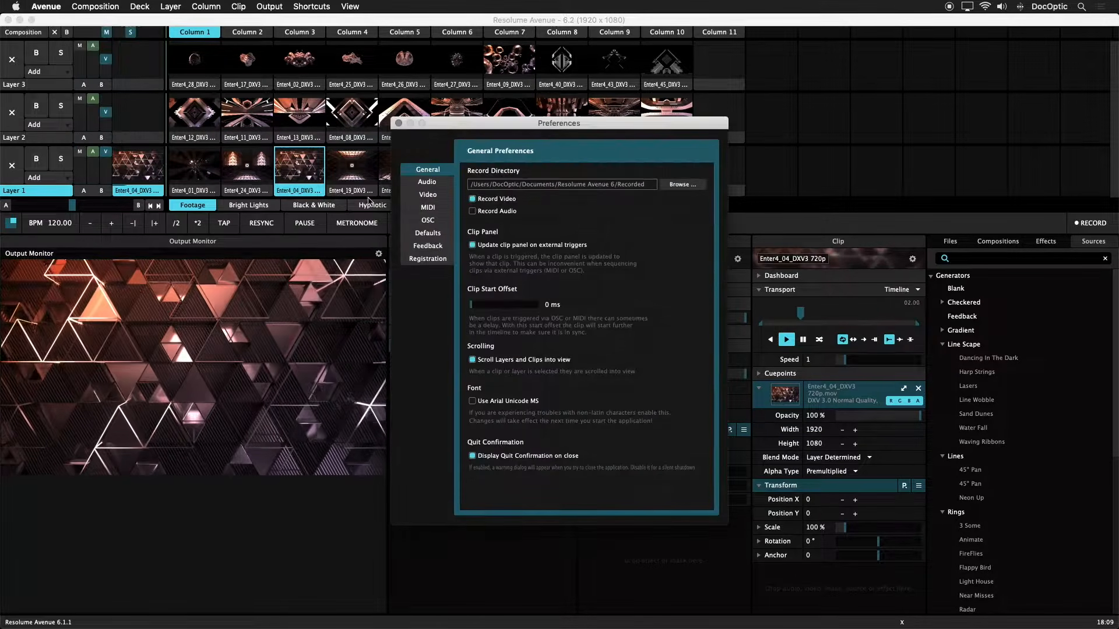
click(428, 207)
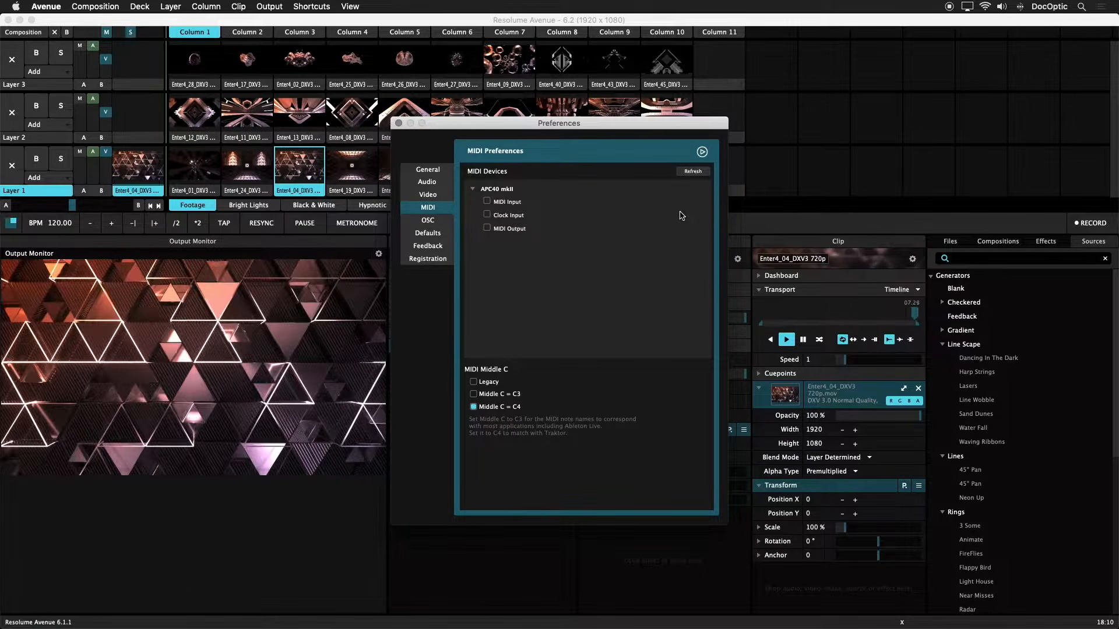
click(487, 201)
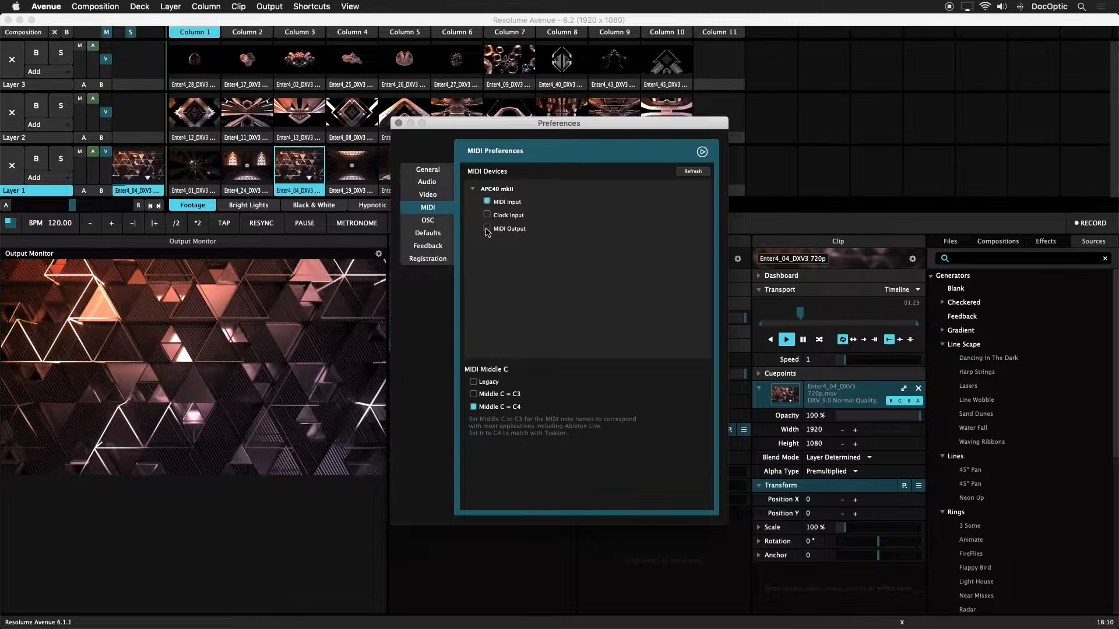
click(487, 228)
Step: Keep the APC40 mkII in Alternate Ableton Live Mode (recommended) and close the preferences
click(536, 241)
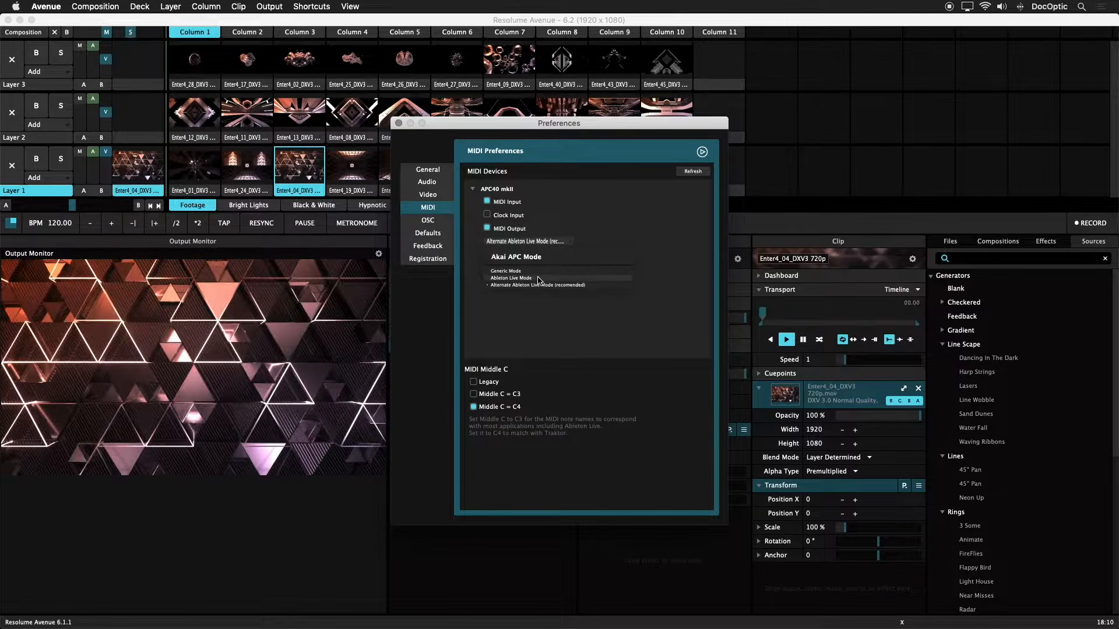
click(602, 288)
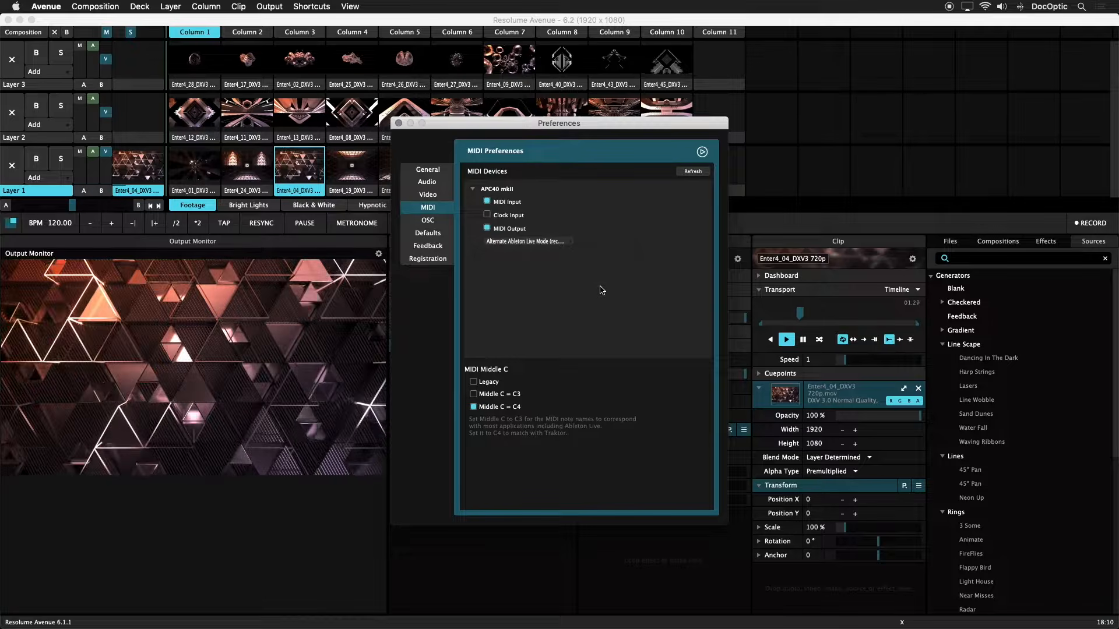
click(398, 123)
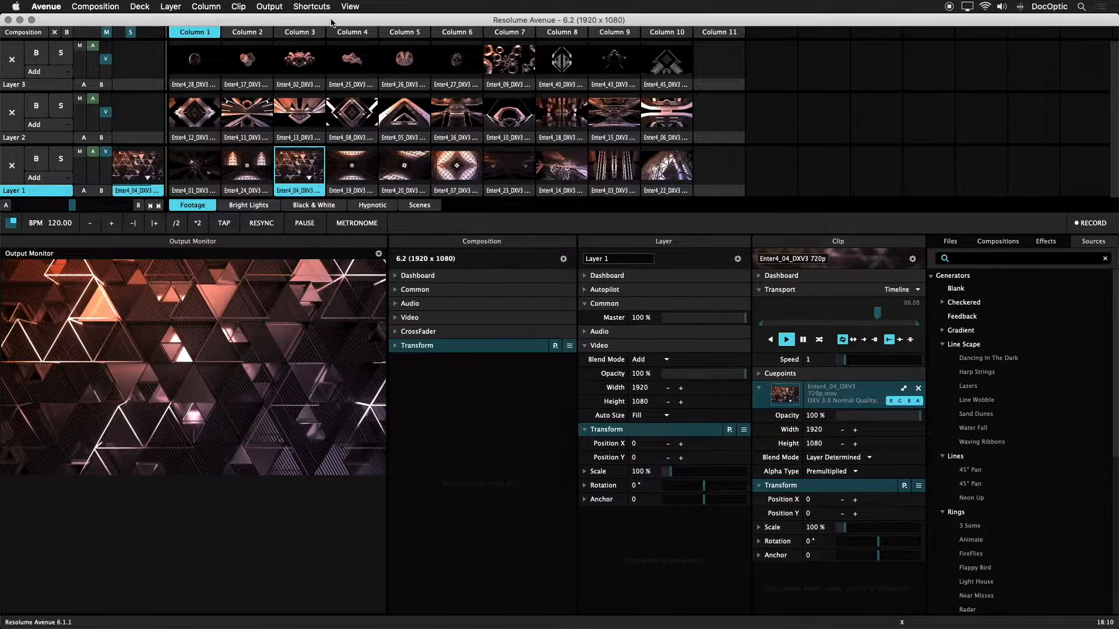
Step: Map Layer 1's first clip to the controller pad for note C-1 on channel 1, leave MIDI mapping and trigger that clip
click(312, 7)
click(321, 22)
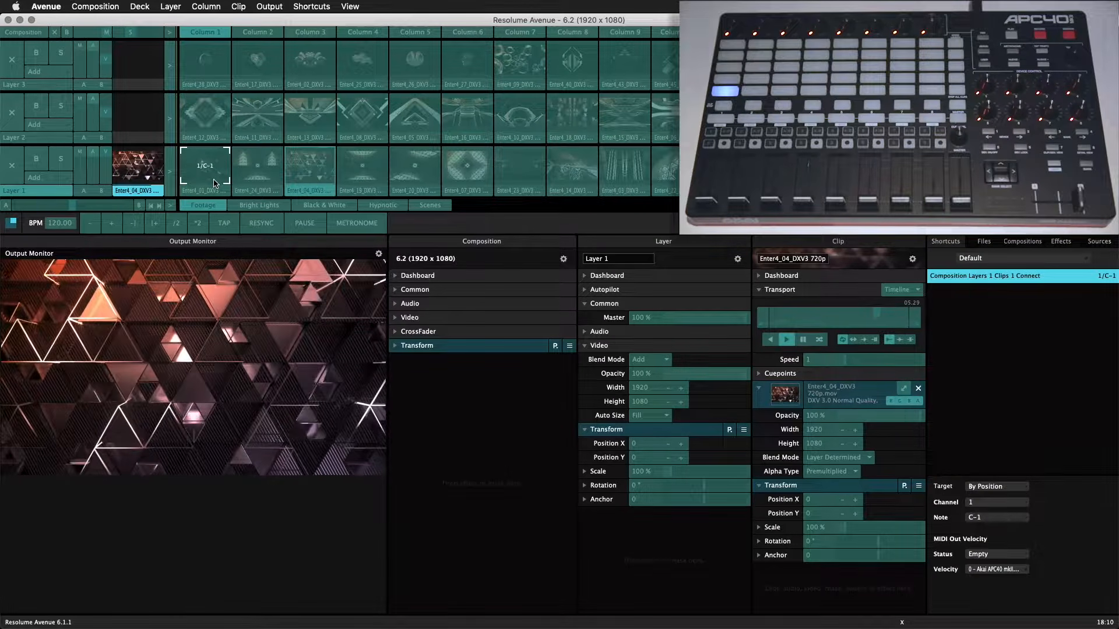
key(super+m)
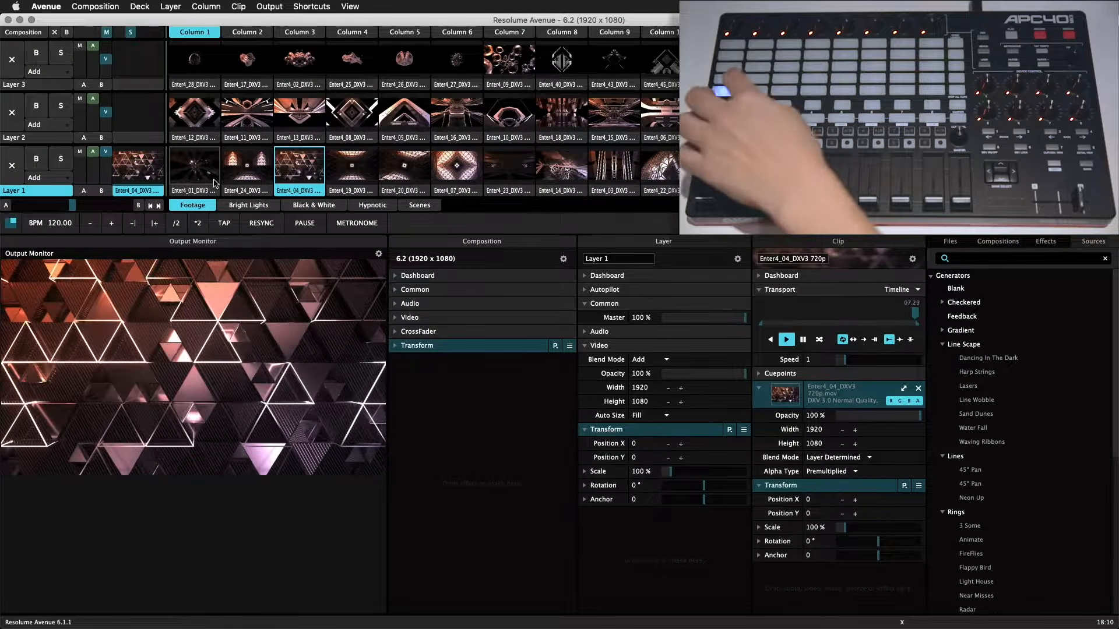
click(214, 184)
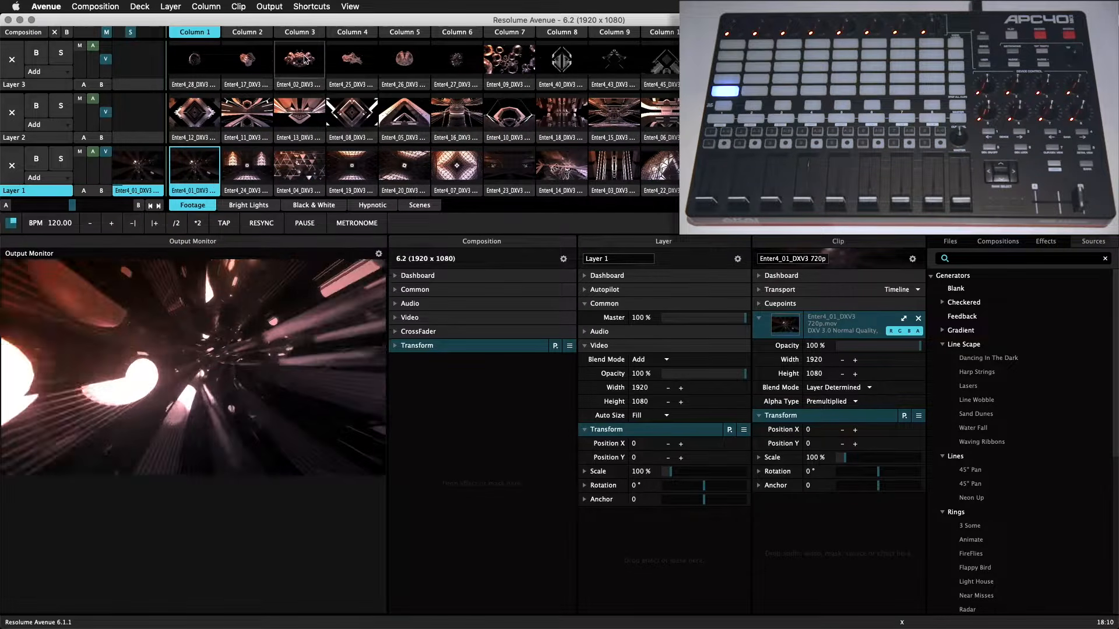
Step: Map Layer 1's video opacity to the controller fader sending CC 7 on channel 1, and leave MIDI mapping
click(311, 6)
click(317, 32)
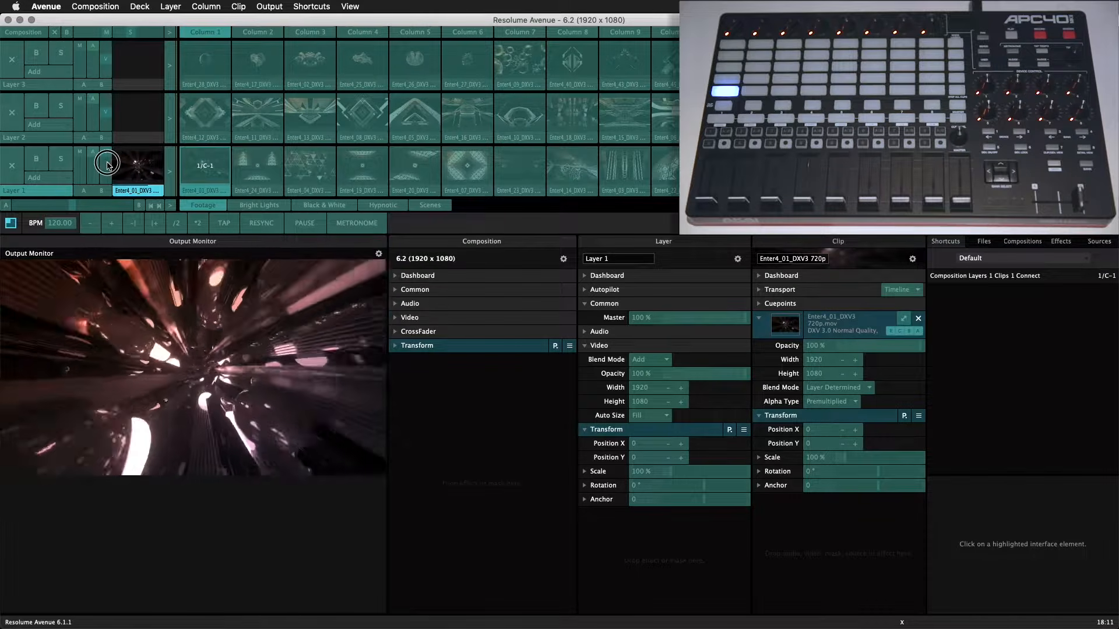
click(107, 166)
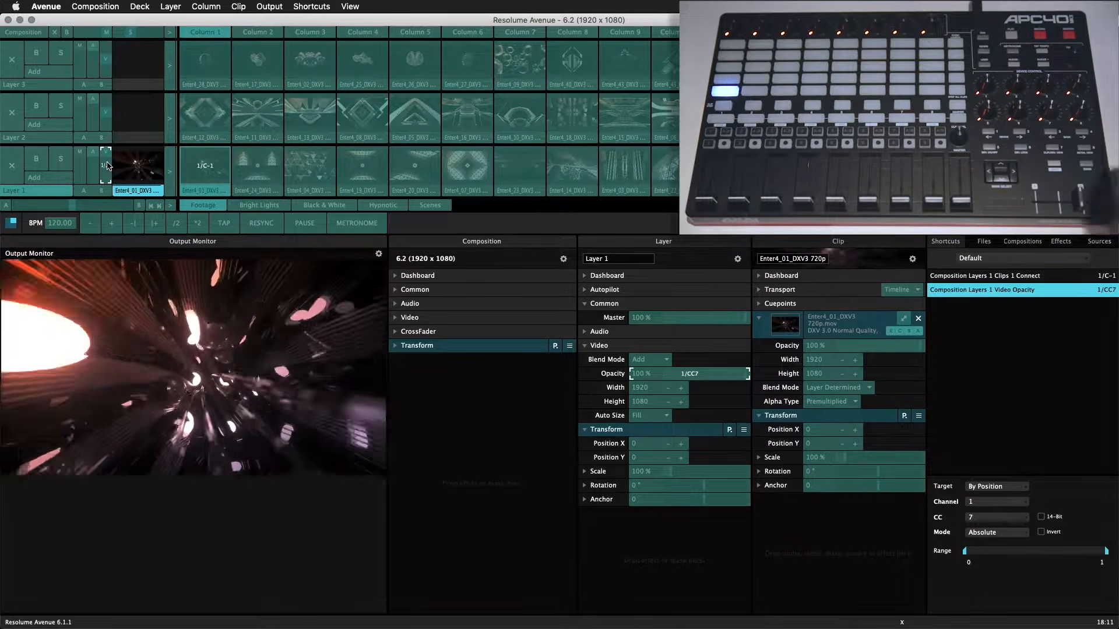
key(super+m)
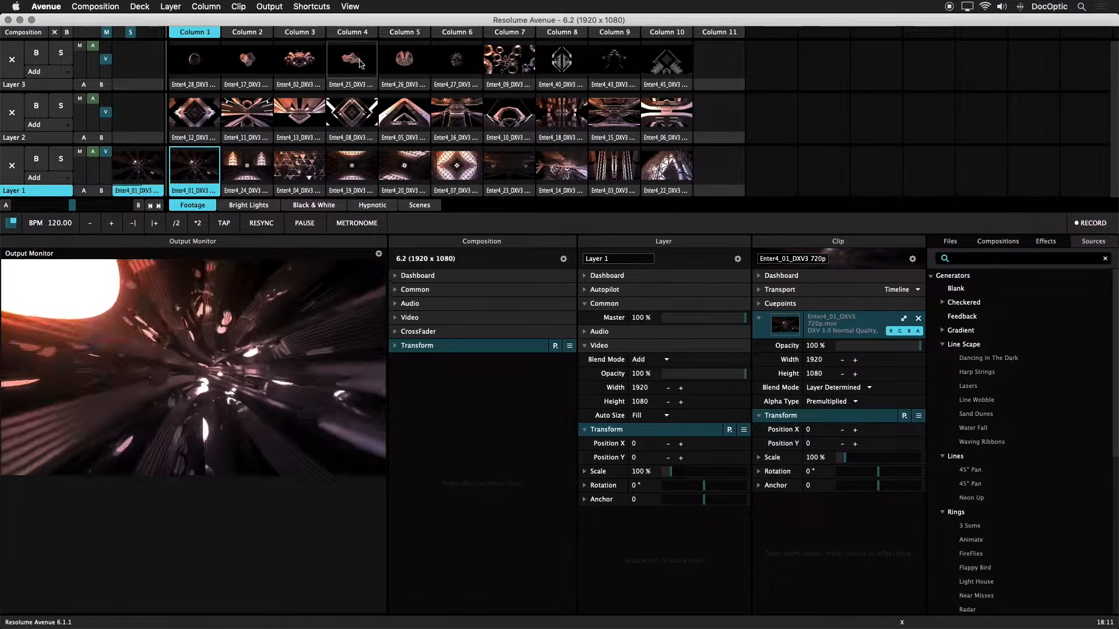
Step: Review the target options of the MIDI shortcut on Layer 1's first clip, keeping By Position
click(322, 7)
click(330, 29)
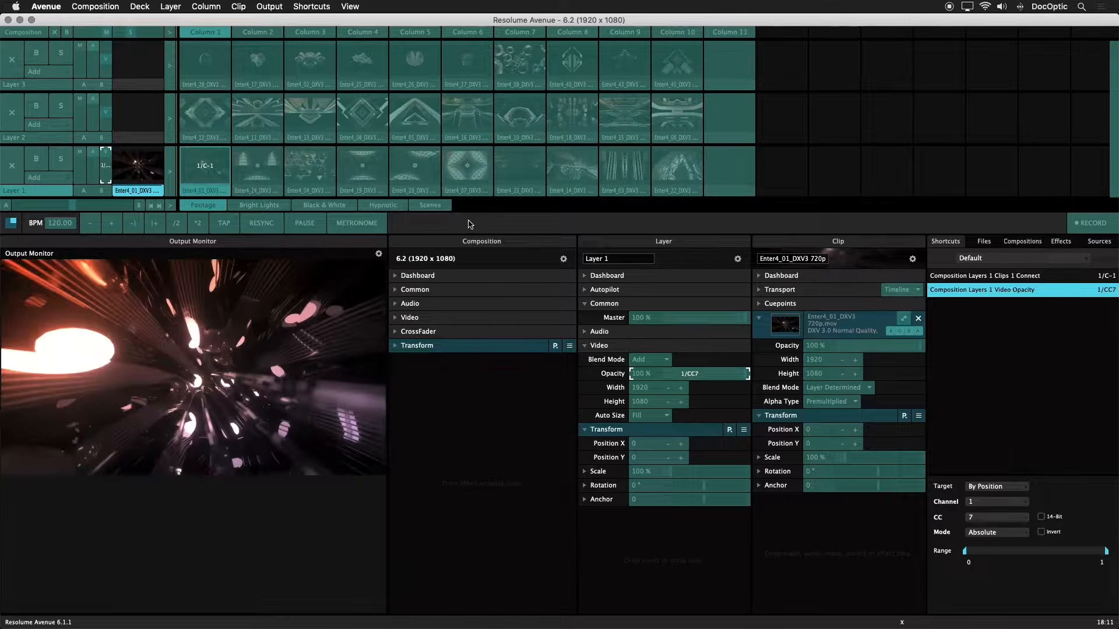
click(220, 163)
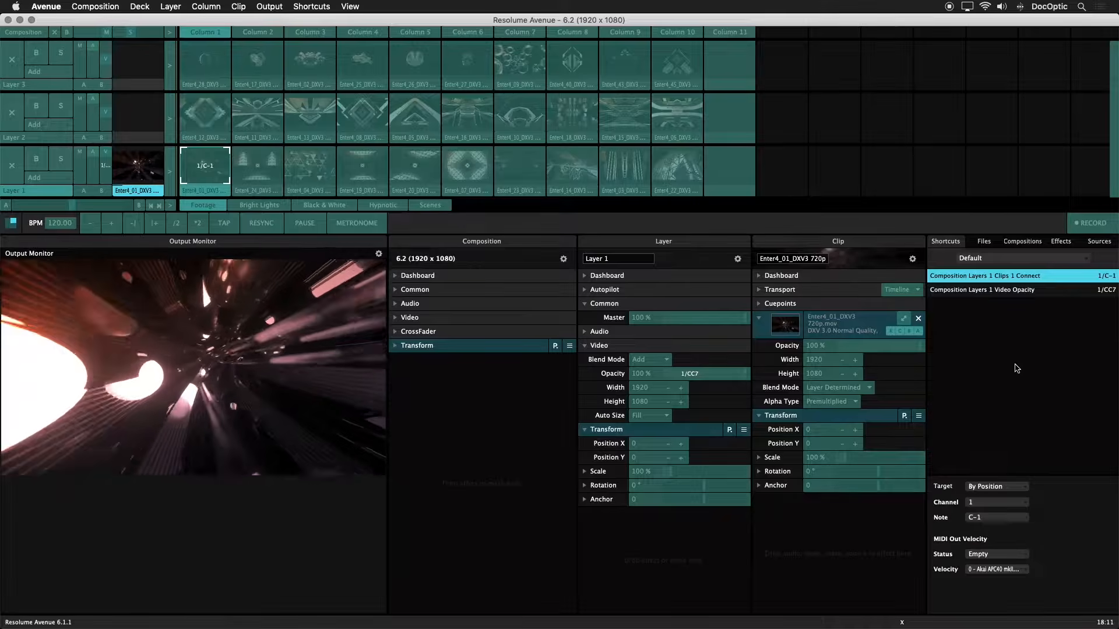
click(1024, 493)
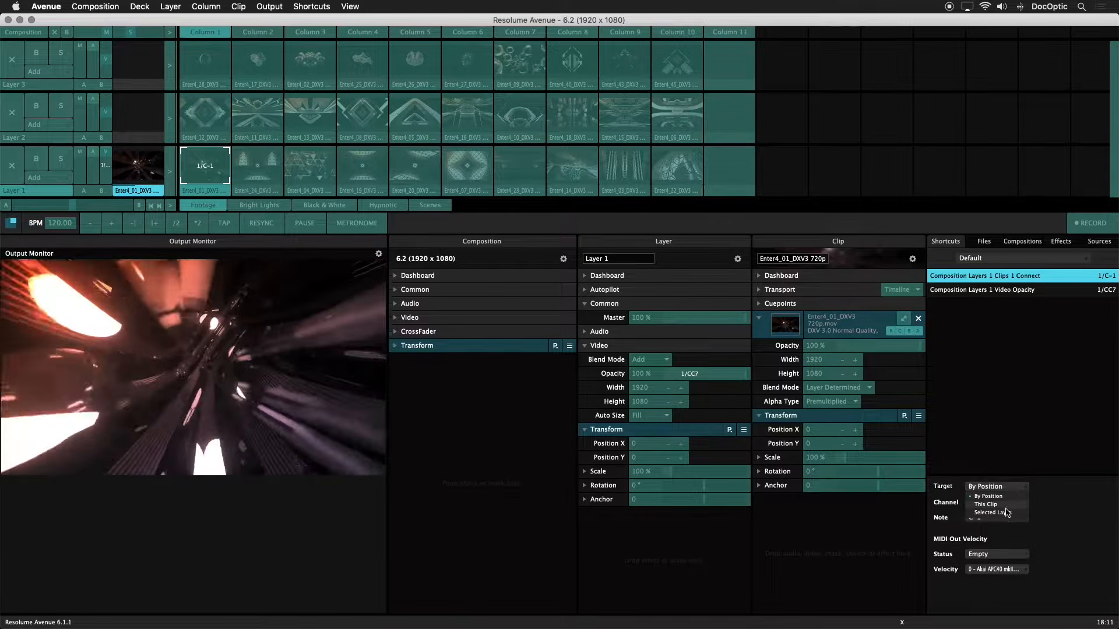
click(1000, 496)
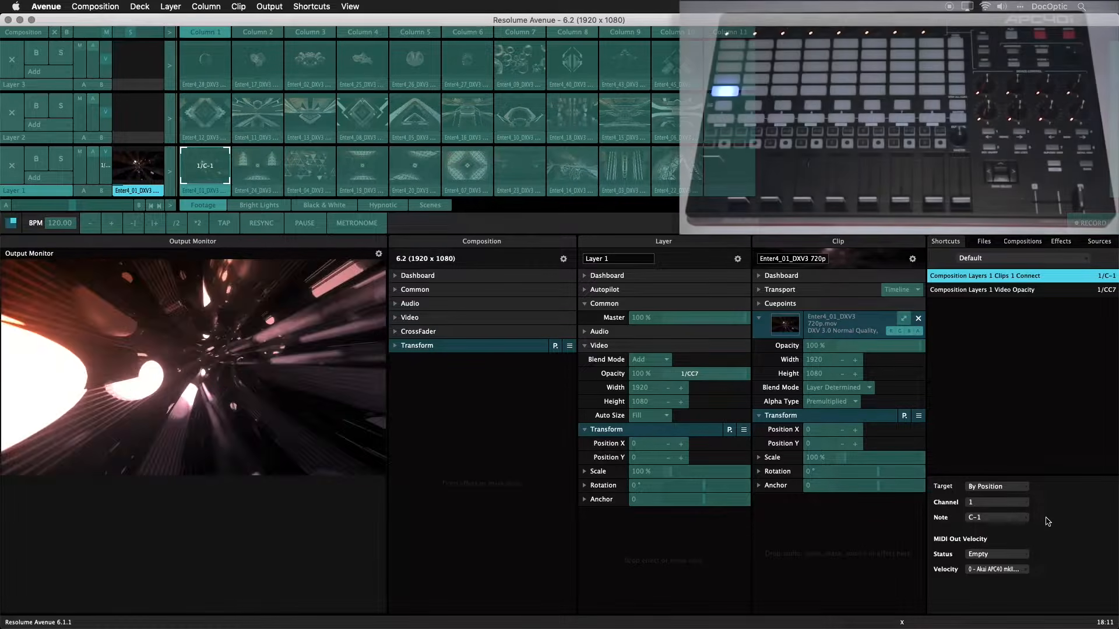
Step: Map clips 2 to 5 of Layer 1 to the pads for notes C#-1, D-1, D#-1 and E-1, and leave MIDI mapping
click(278, 179)
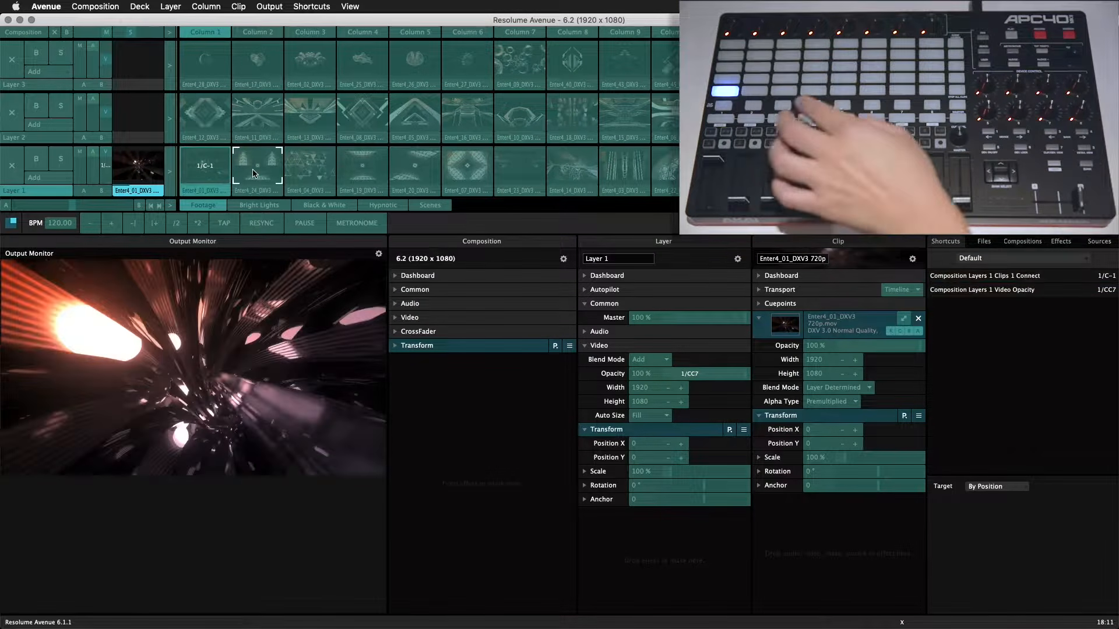
click(309, 176)
click(361, 176)
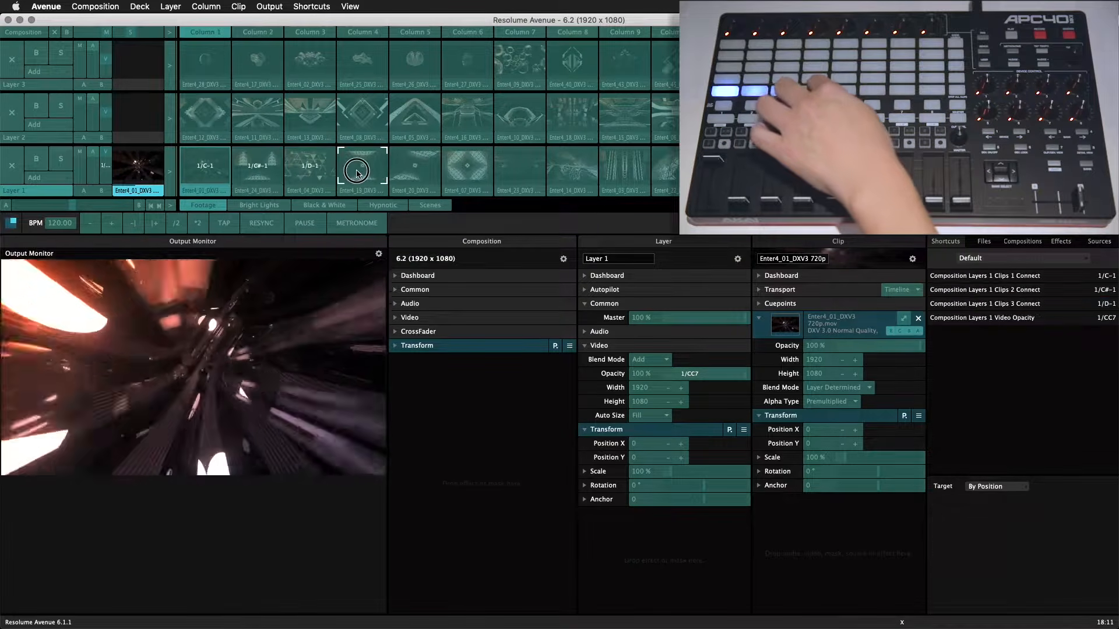
click(419, 176)
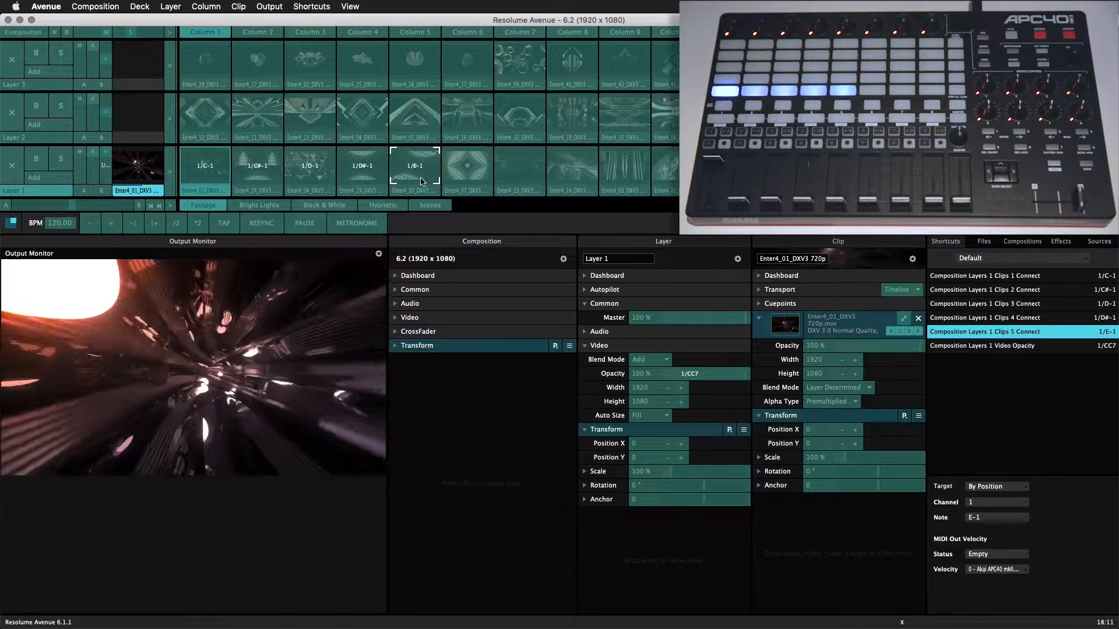
key(super+m)
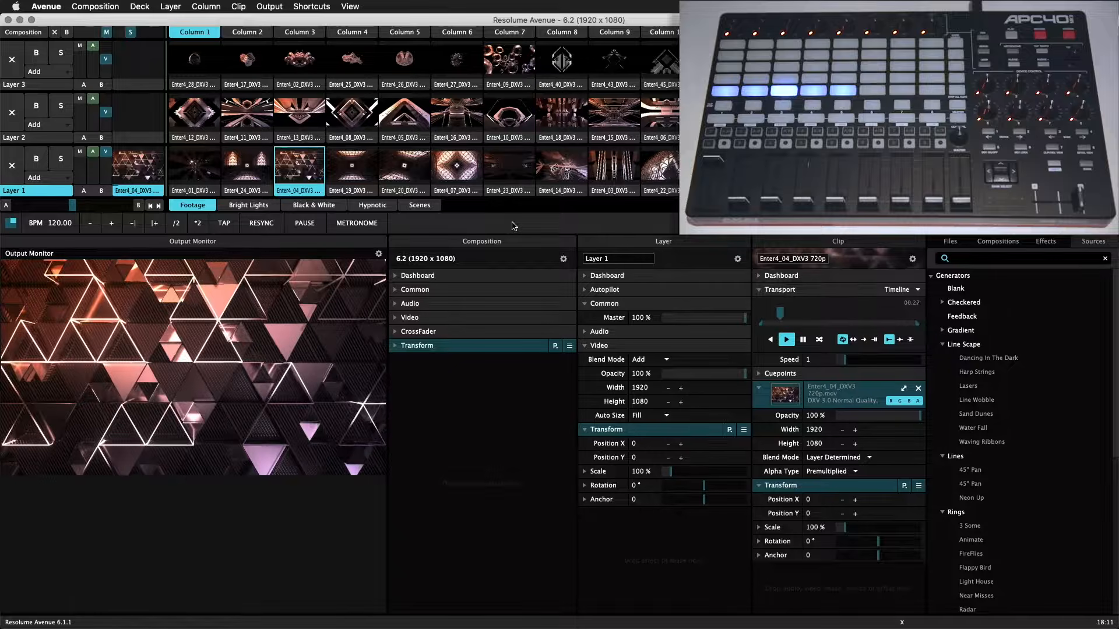
Step: Swap Layer 1's clips in columns 3 and 7, and its clips in columns 4 and 8
drag(509, 169, 306, 179)
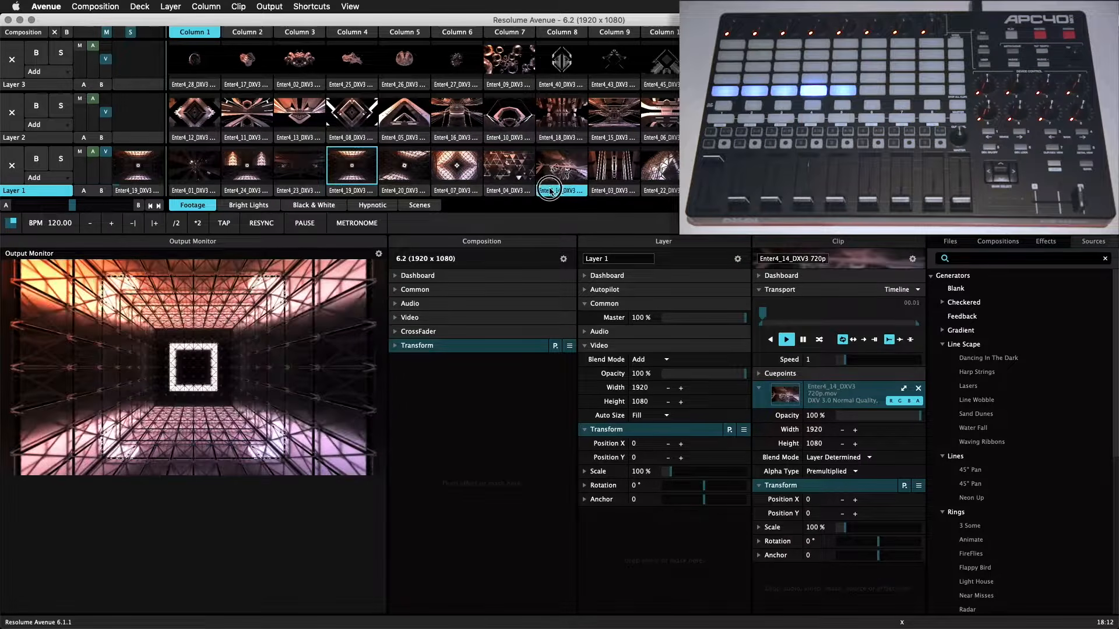
drag(431, 187, 356, 175)
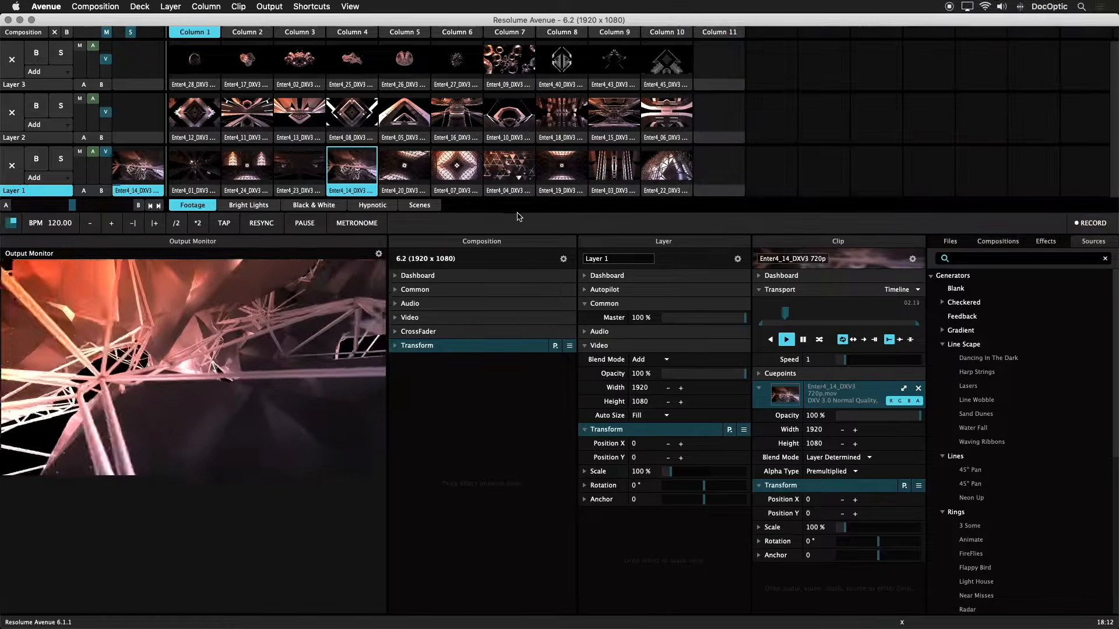
Step: Set the MIDI shortcut target of Layer 1's first clip to This Clip and leave MIDI mapping
click(311, 6)
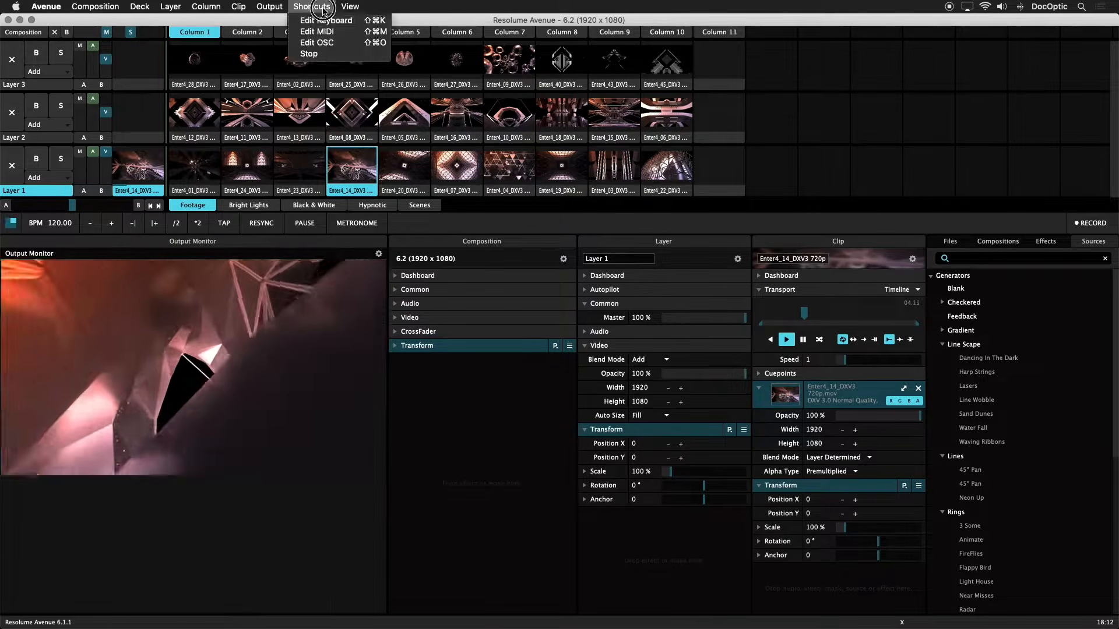
click(322, 31)
click(225, 164)
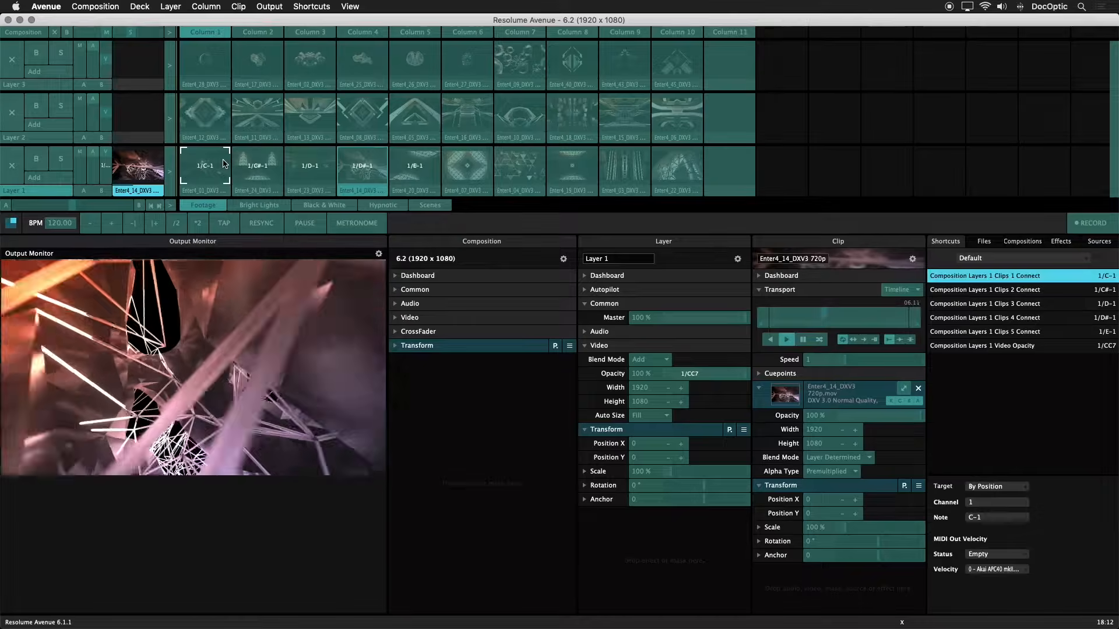
click(994, 486)
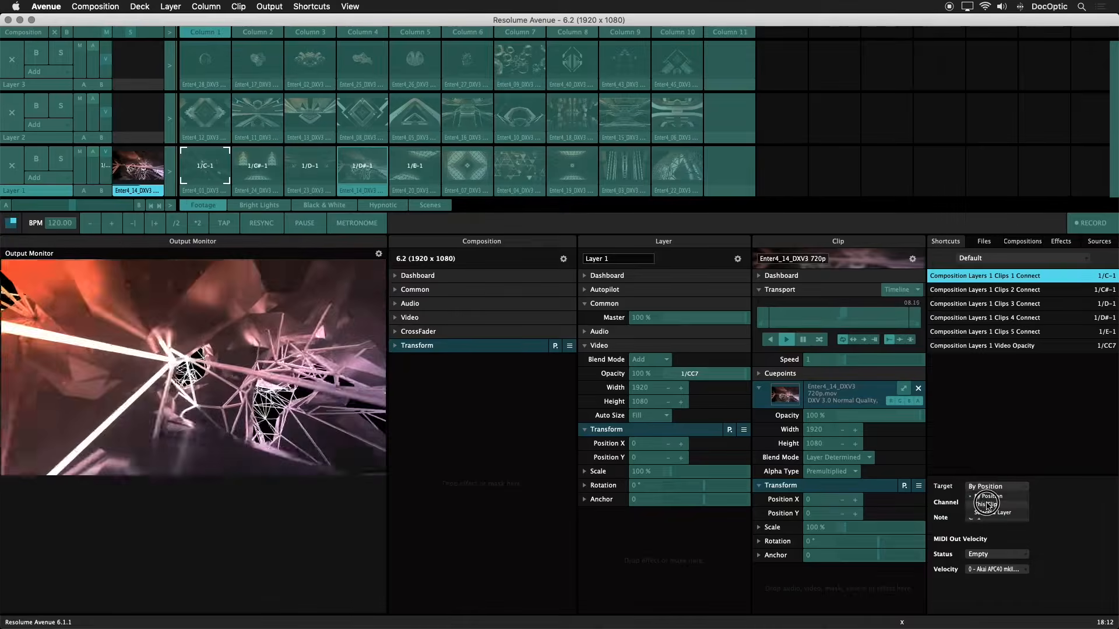
click(987, 504)
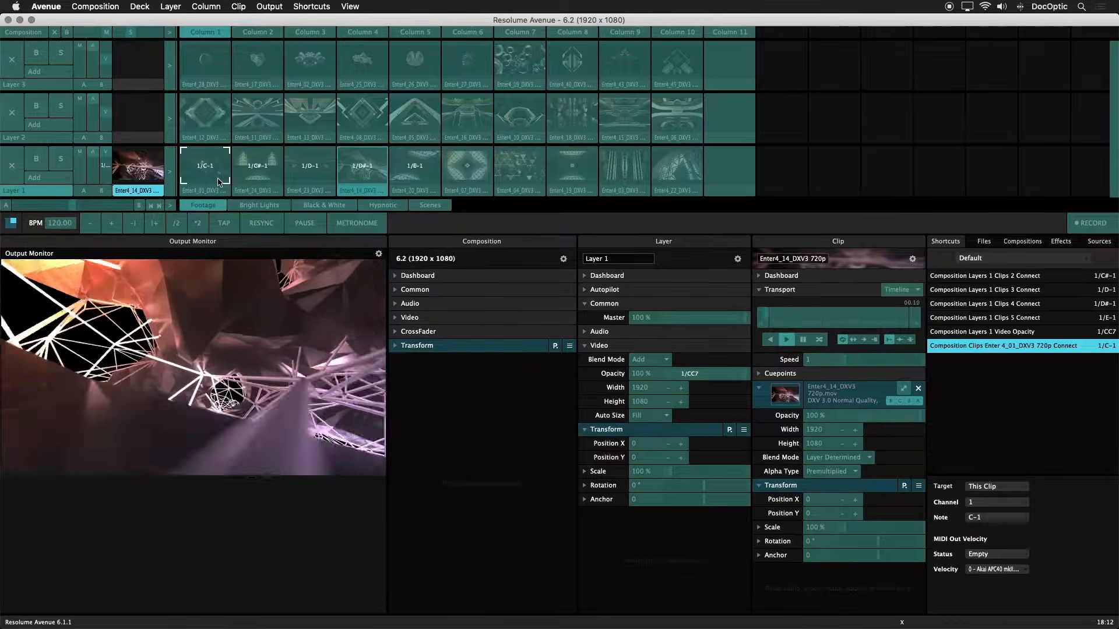
key(super+m)
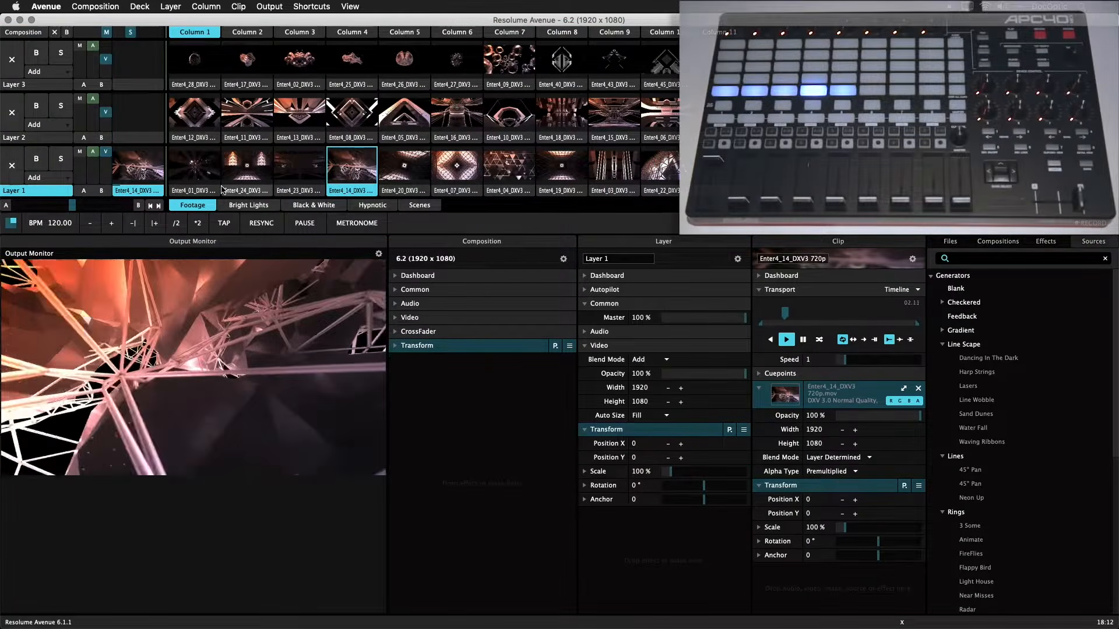
Step: Move the Enter4_01 clip along Layer 1 from column 1 to columns 11, 8 and 9 to test its clip-bound shortcut
drag(191, 192, 719, 169)
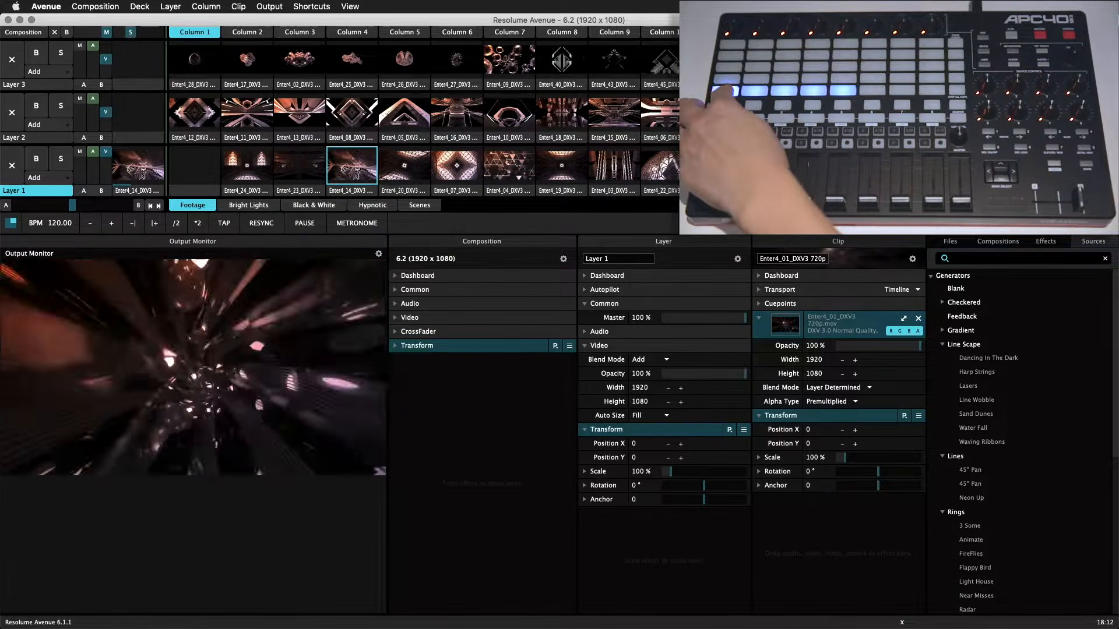
drag(720, 169, 566, 182)
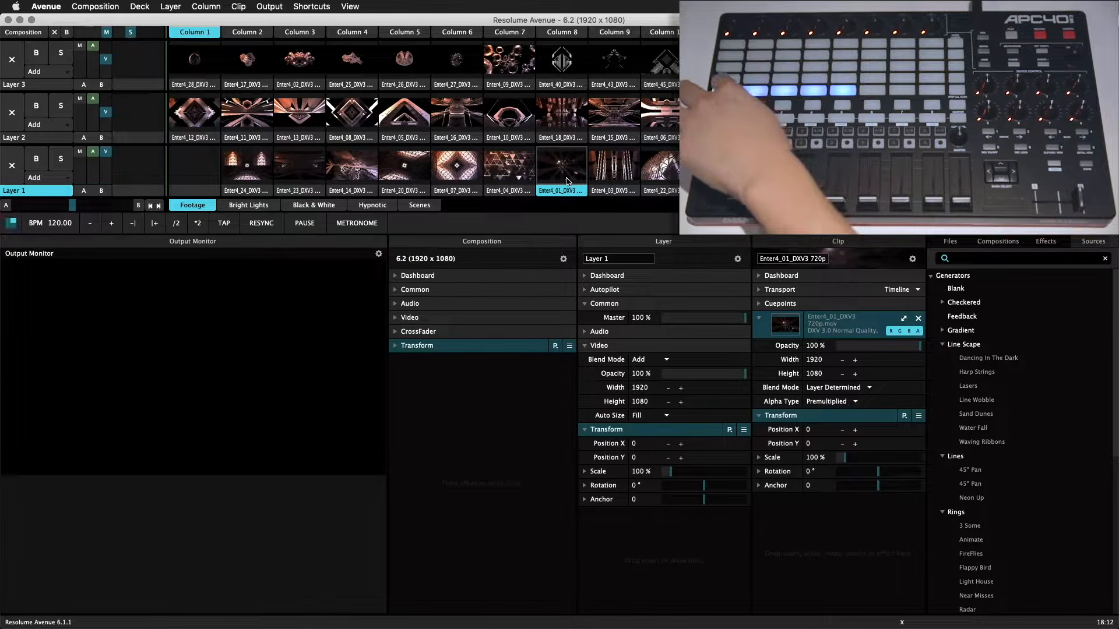
drag(574, 187, 616, 191)
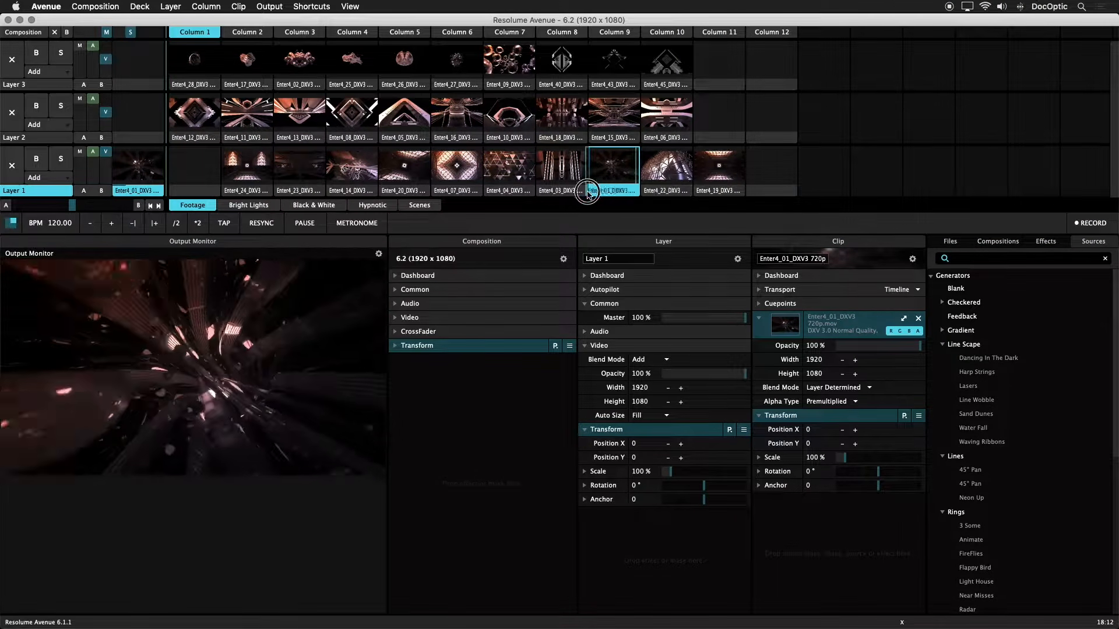
Step: Return the Enter4_01 clip to column 1 of Layer 1 and move the Enter4_19 clip to column 9
key(super+z)
click(714, 191)
drag(713, 194, 614, 181)
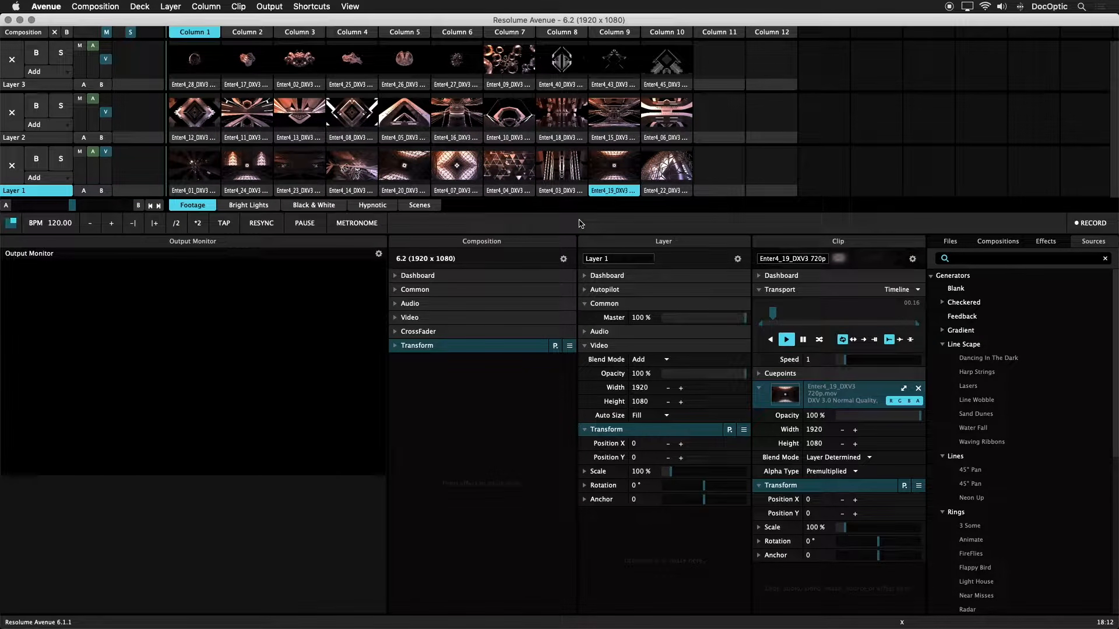
Step: Map Layer 1's clear control to note E3 and set the target of all MIDI shortcuts to Selected Layer
key(super+m)
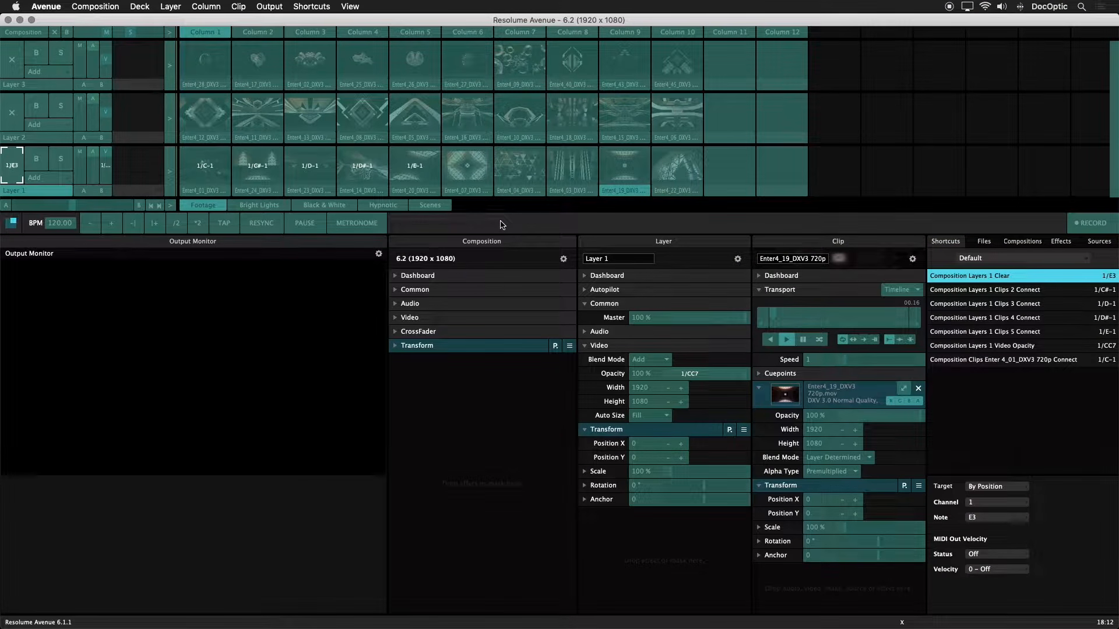
click(1004, 345)
key(super+a)
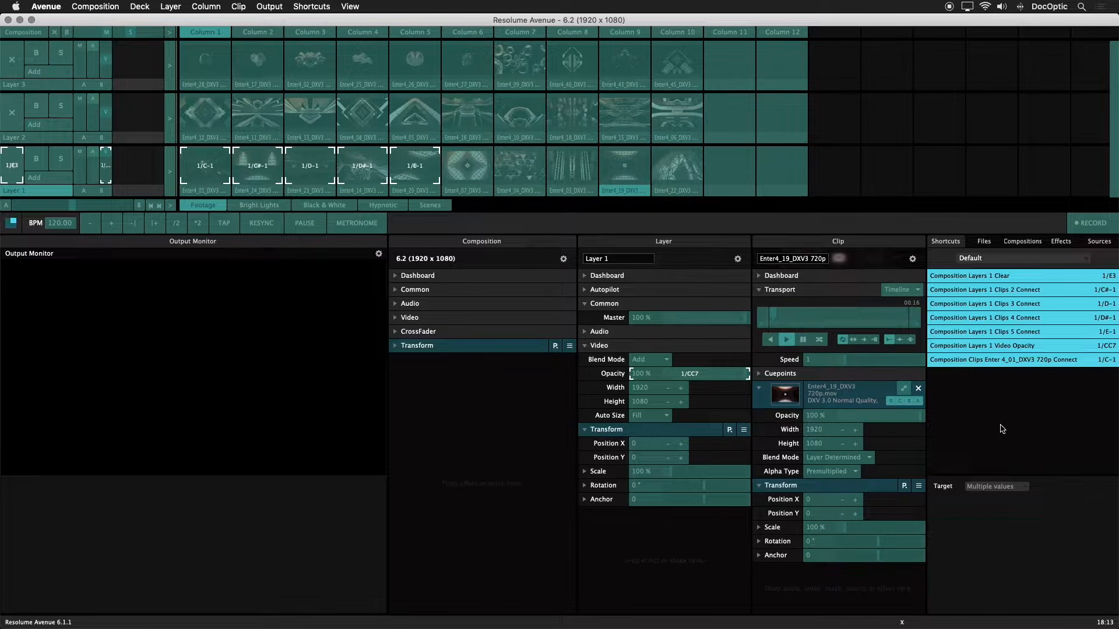
click(1025, 488)
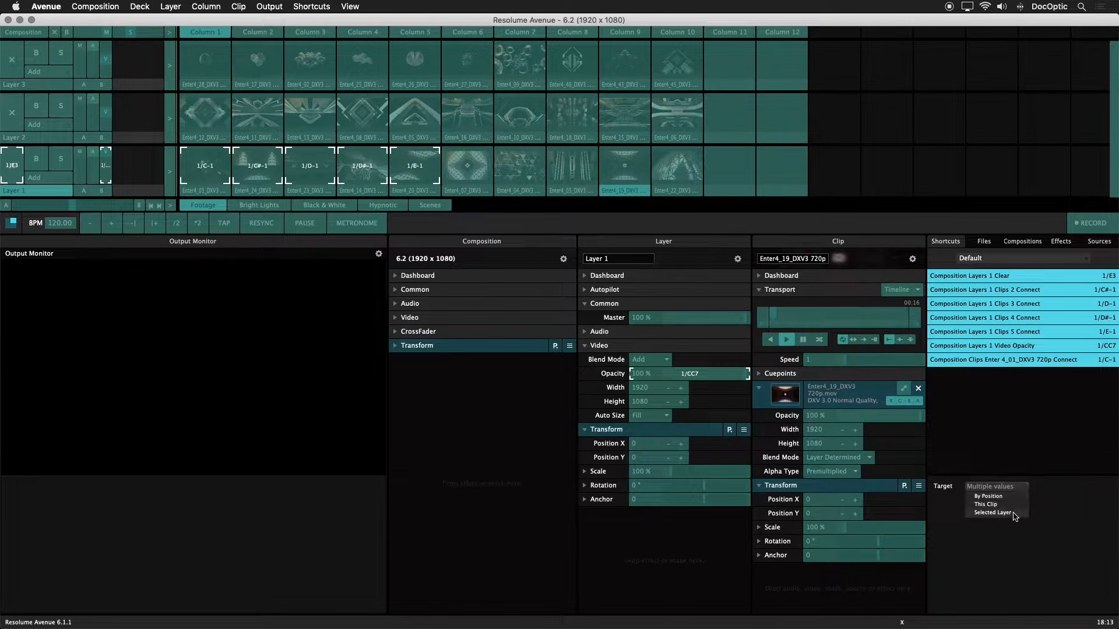
click(1014, 515)
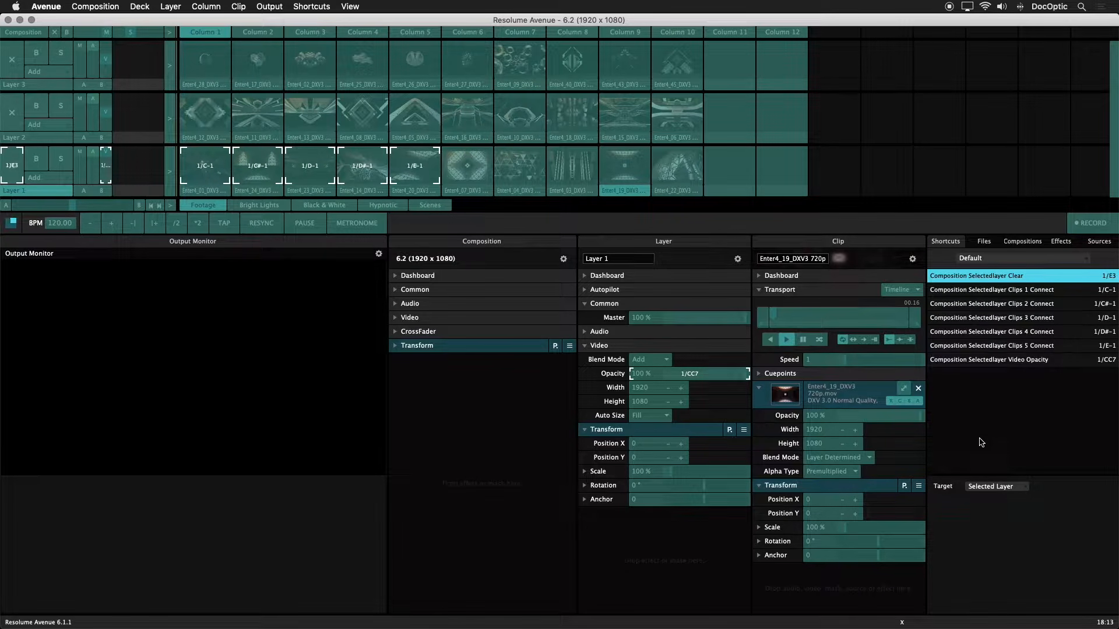
Step: Leave MIDI mapping, clear Layers 1 and 2, and switch the selection to Layers 2 and 3 to test the Selected Layer shortcuts
key(super+m)
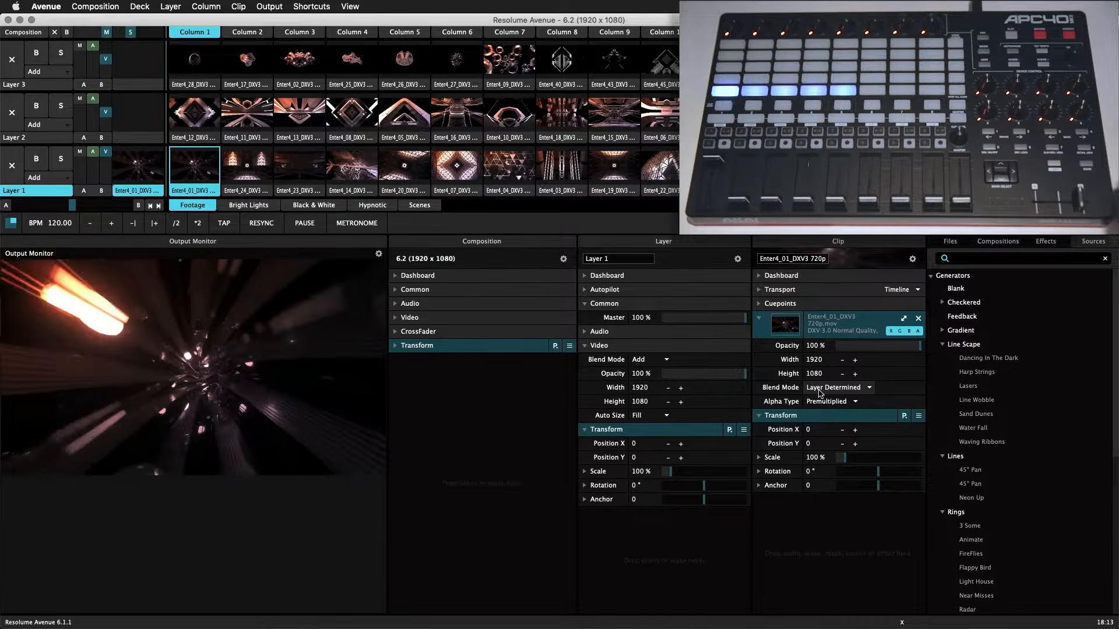
click(21, 169)
click(33, 140)
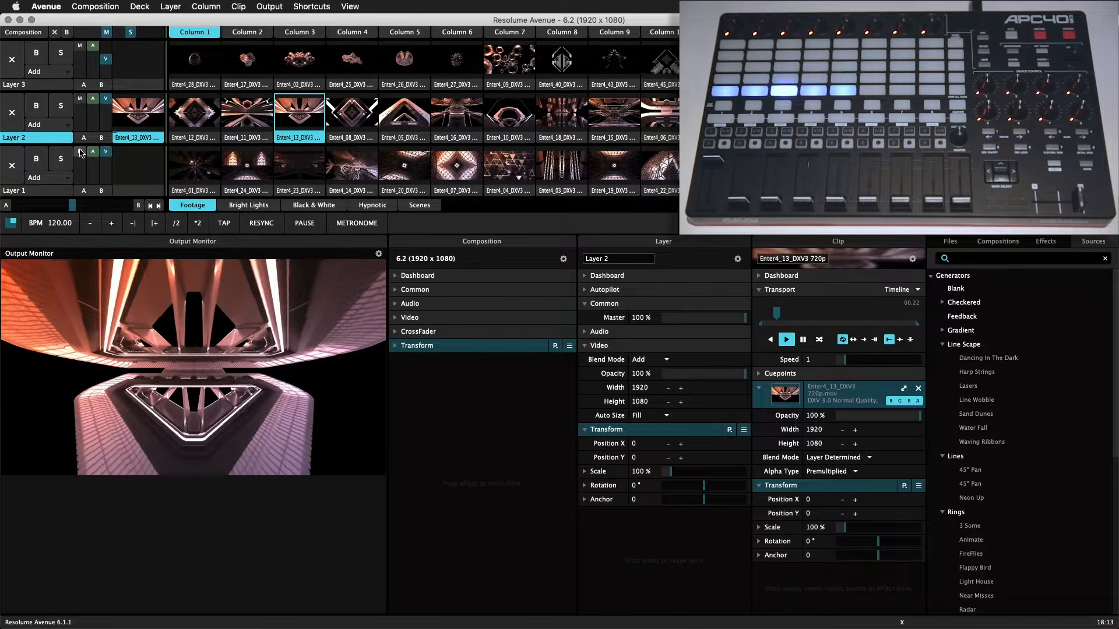
click(12, 113)
click(247, 63)
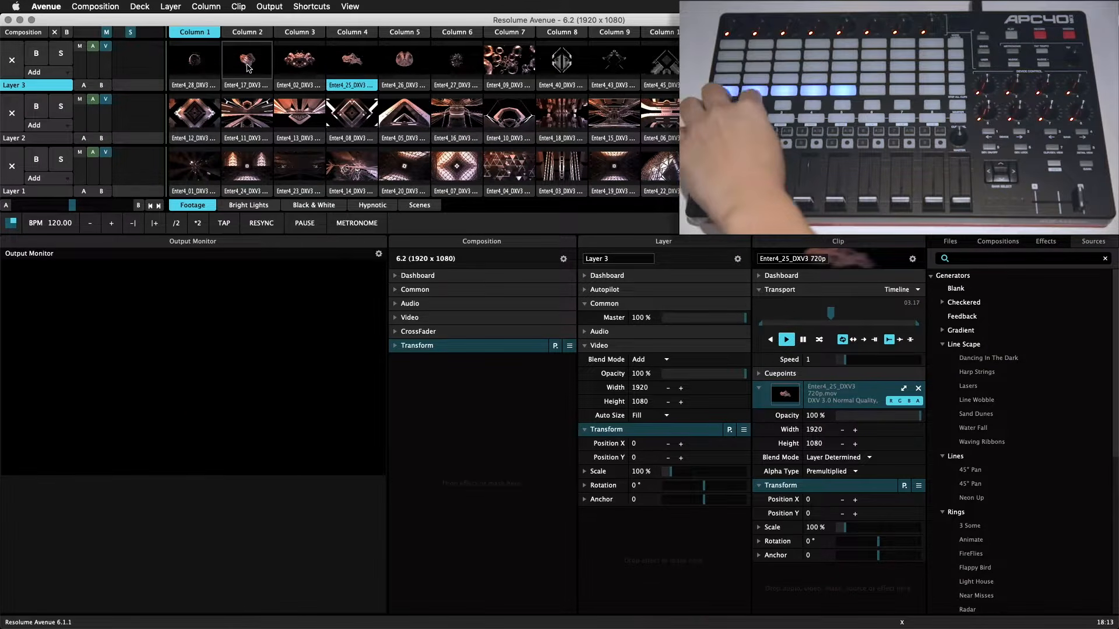
Step: Enter MIDI mapping and review the target options of the shortcut on Layer 3's fifth clip, keeping Selected Layer
click(311, 7)
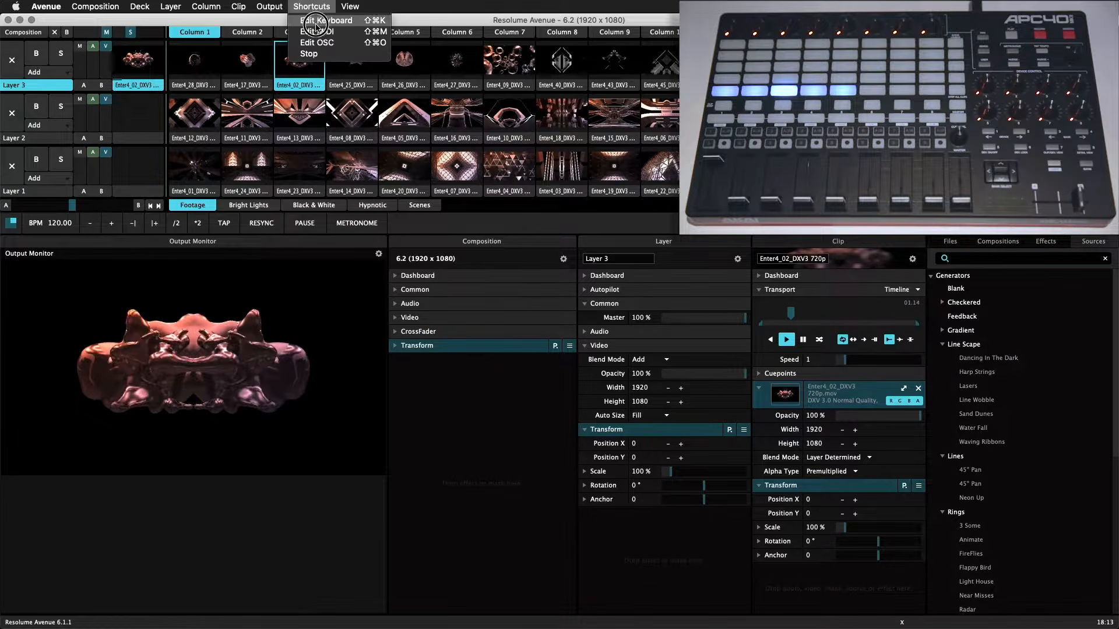
click(318, 41)
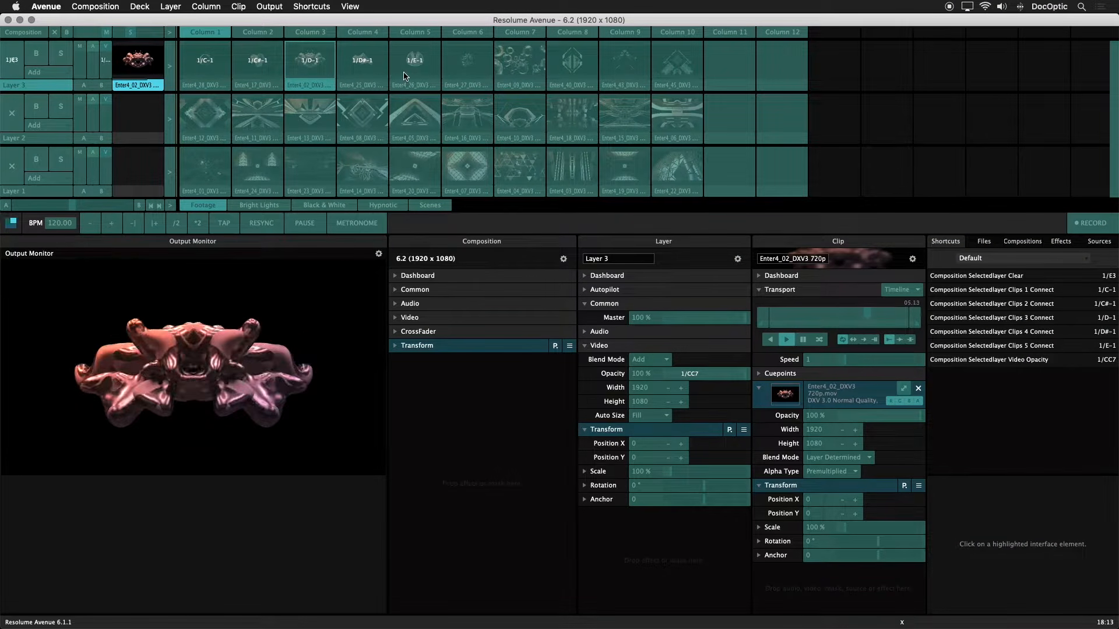
click(428, 77)
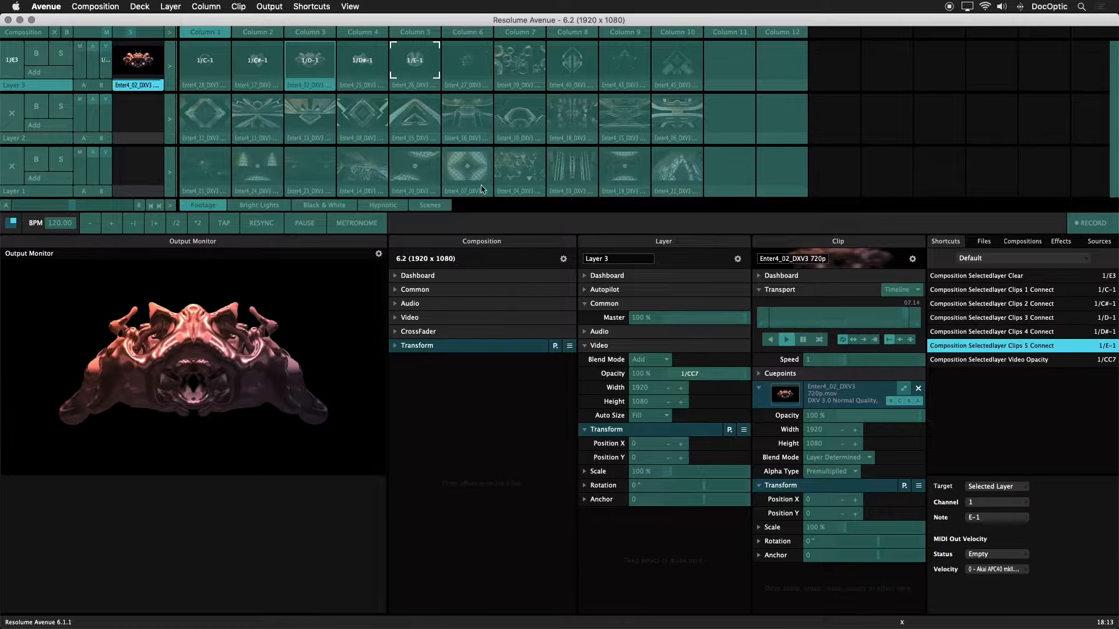
click(970, 487)
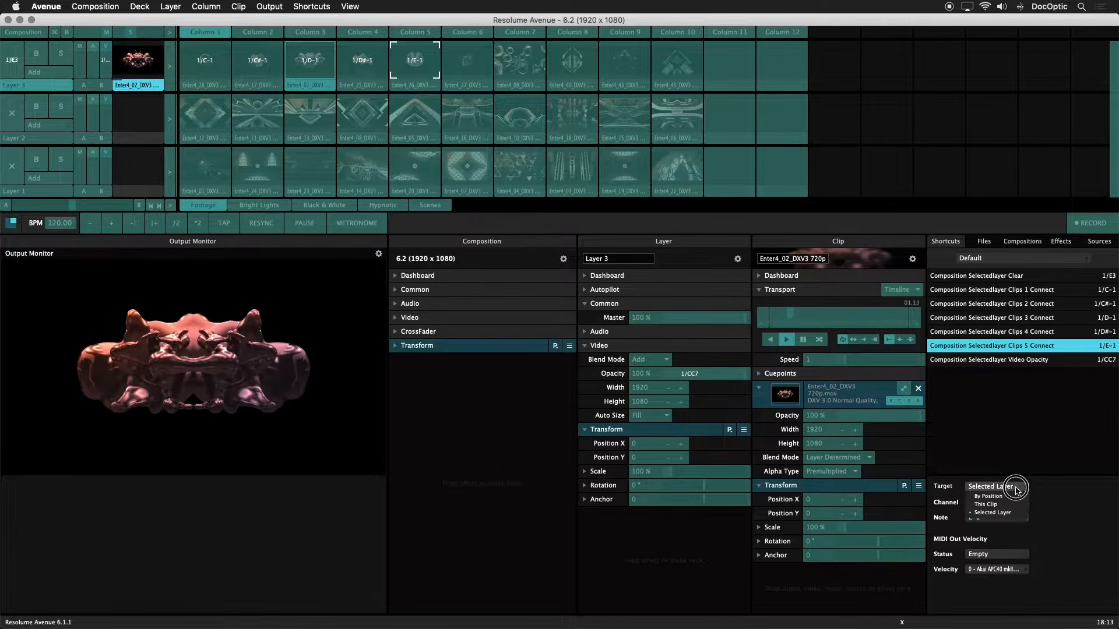
click(1009, 514)
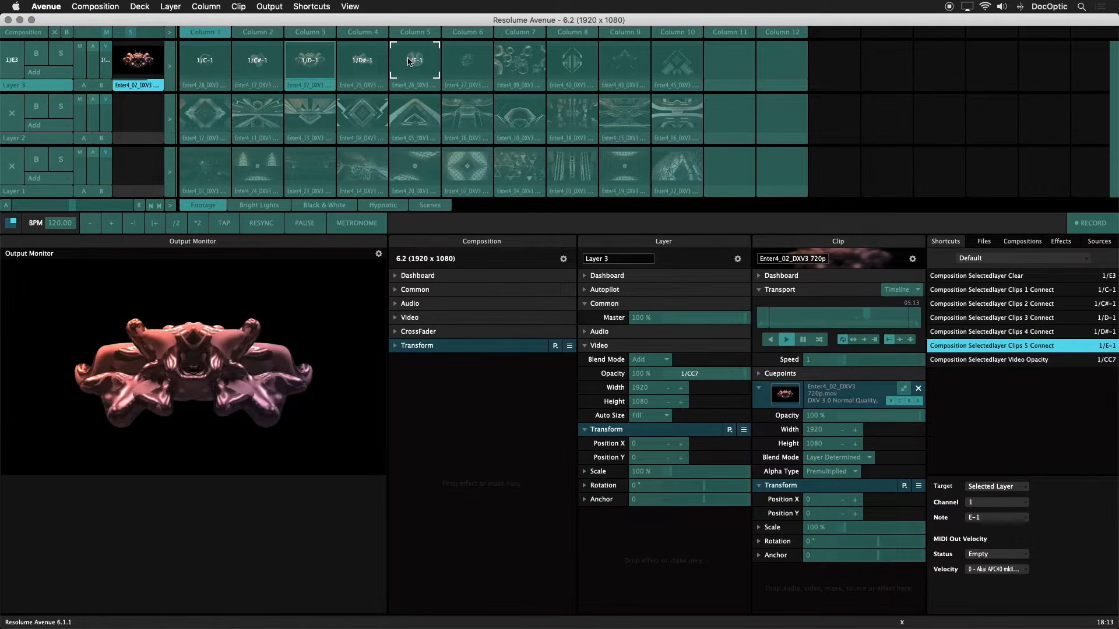
Step: Examine the commands for clearing the fifth clip's shortcut and deleting the fourth clip's shortcut, without applying either
right_click(409, 62)
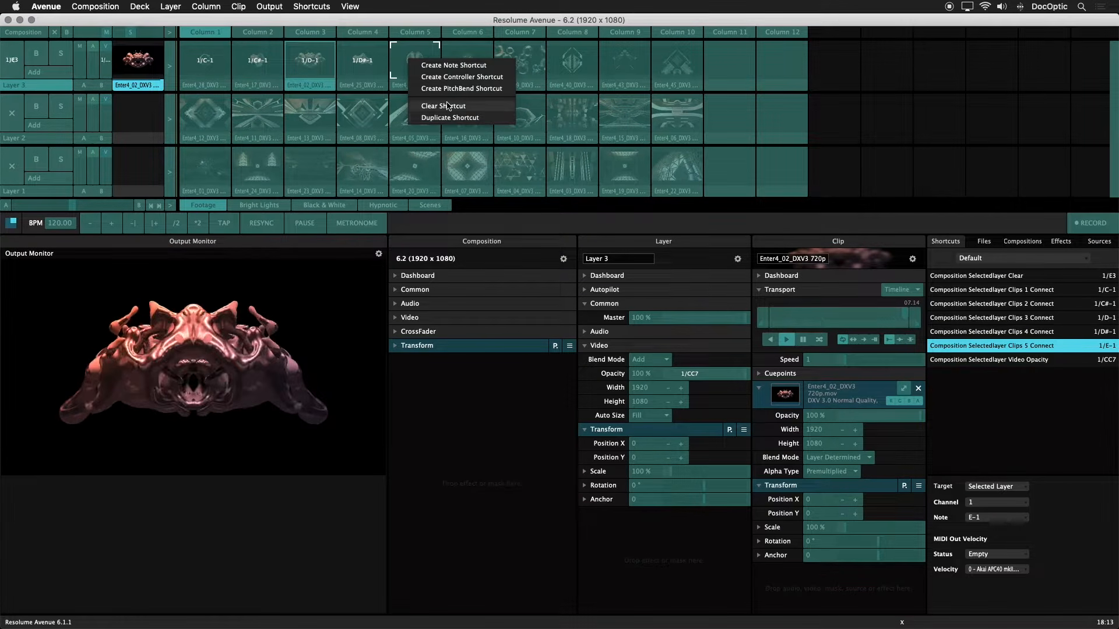
right_click(961, 331)
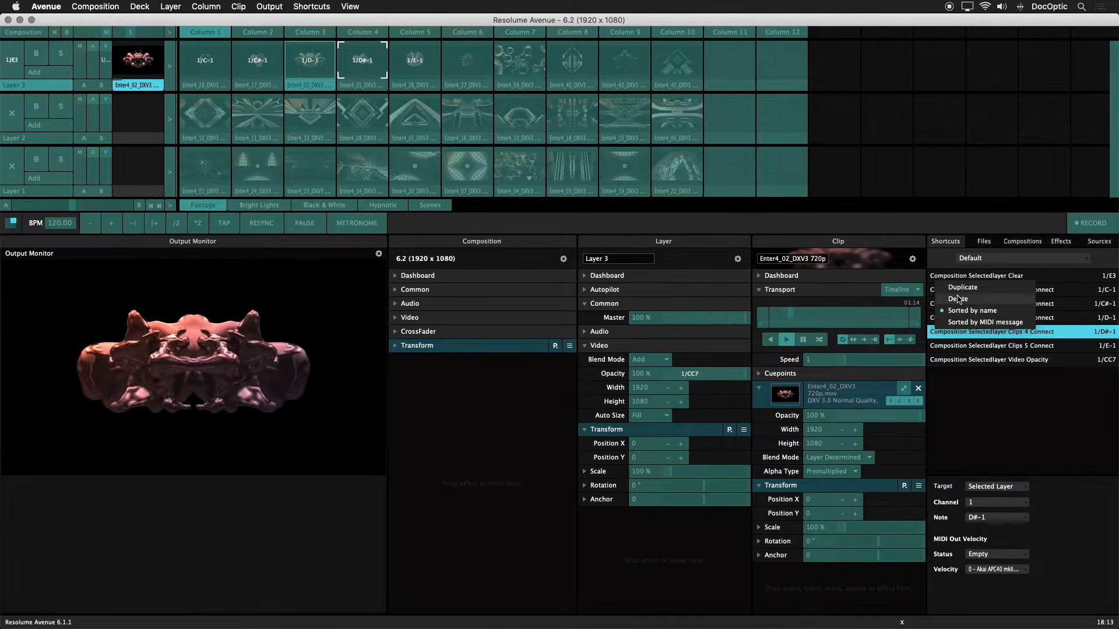
click(1002, 396)
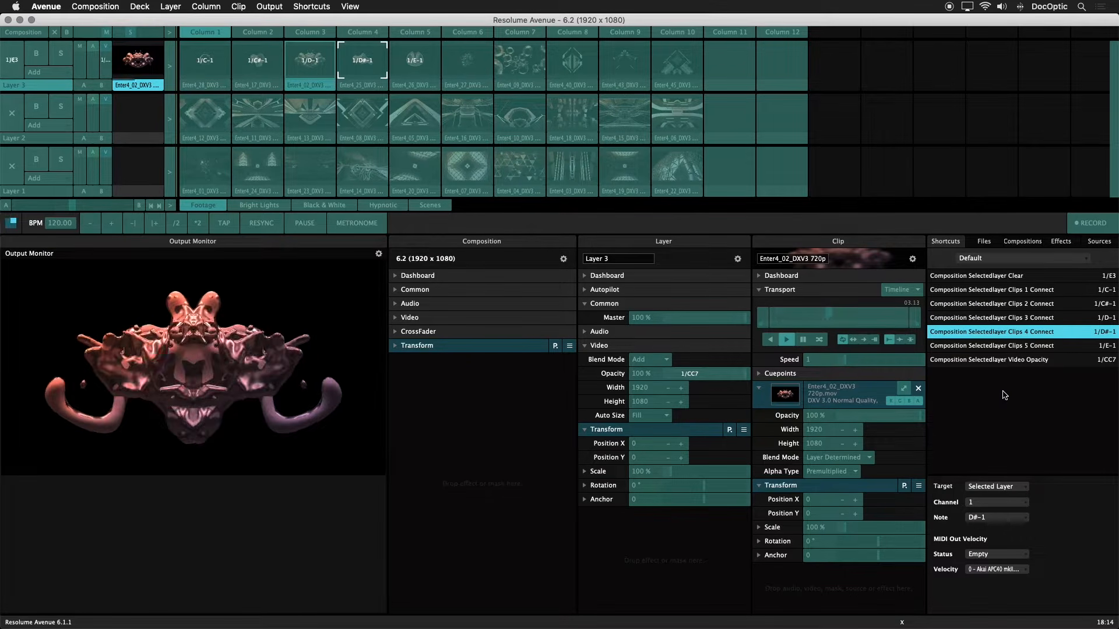
Step: Try to save the MIDI shortcuts as a new preset, cancel naming it, and leave MIDI mapping
click(1074, 263)
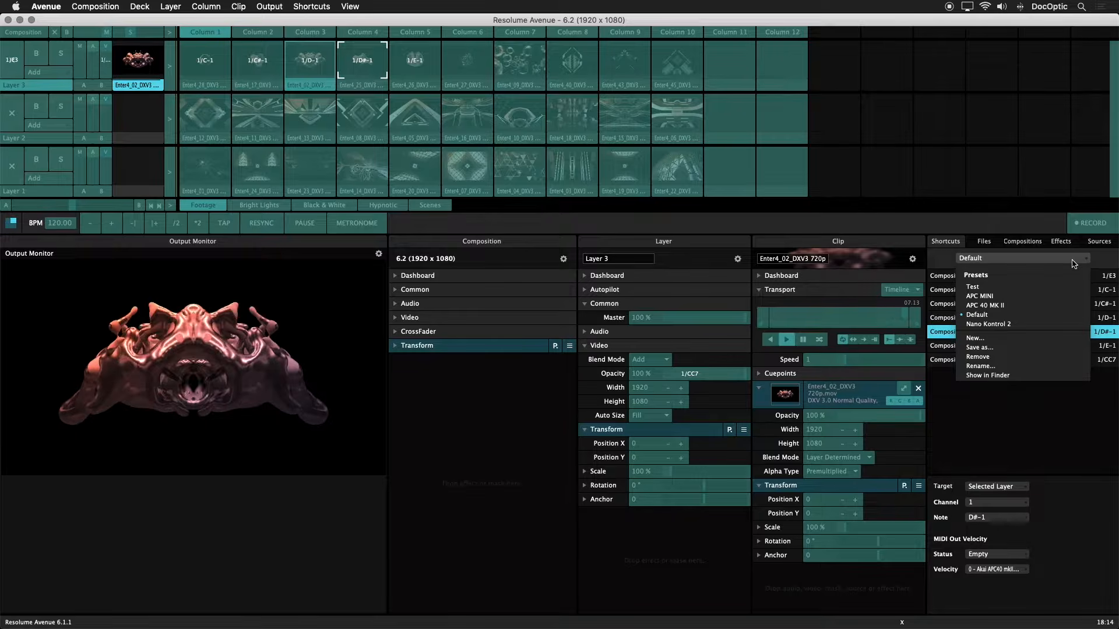
click(1016, 348)
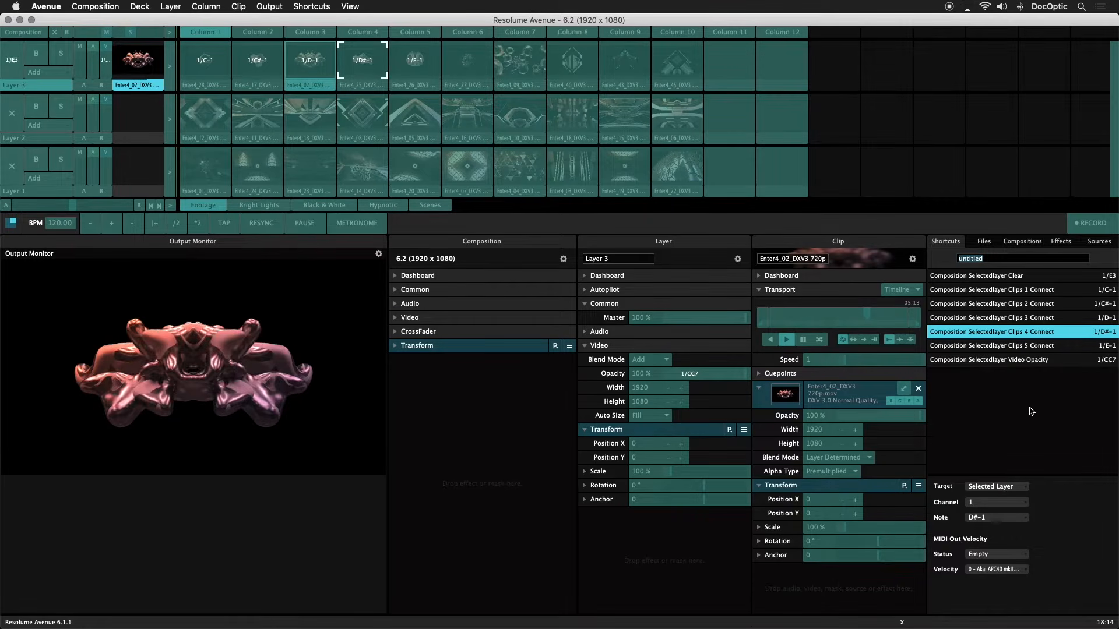
key(Escape)
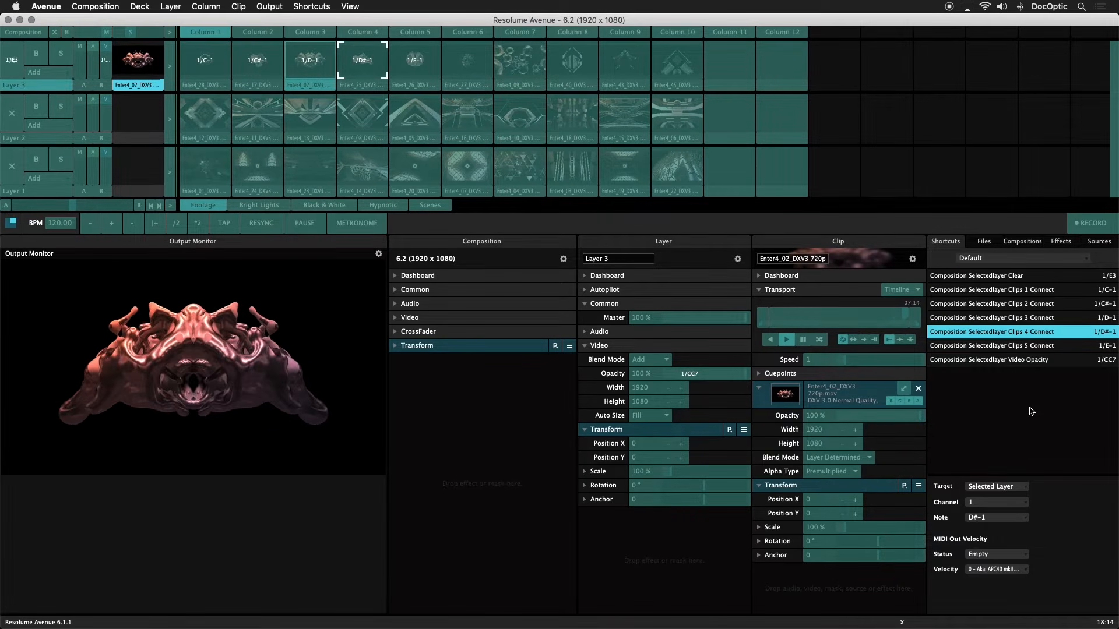
key(super+m)
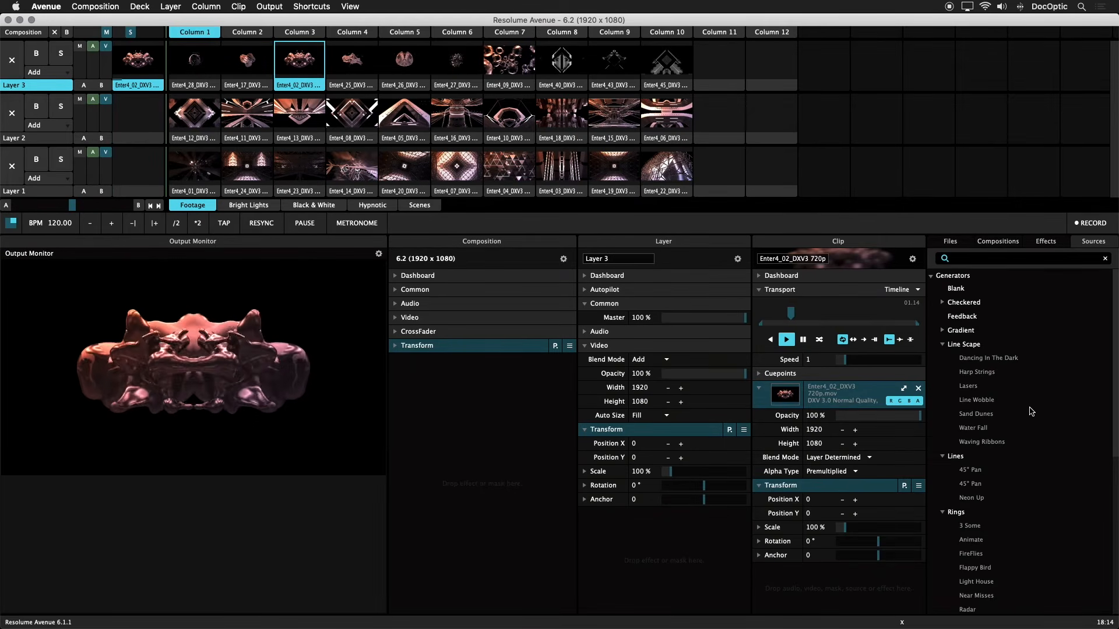